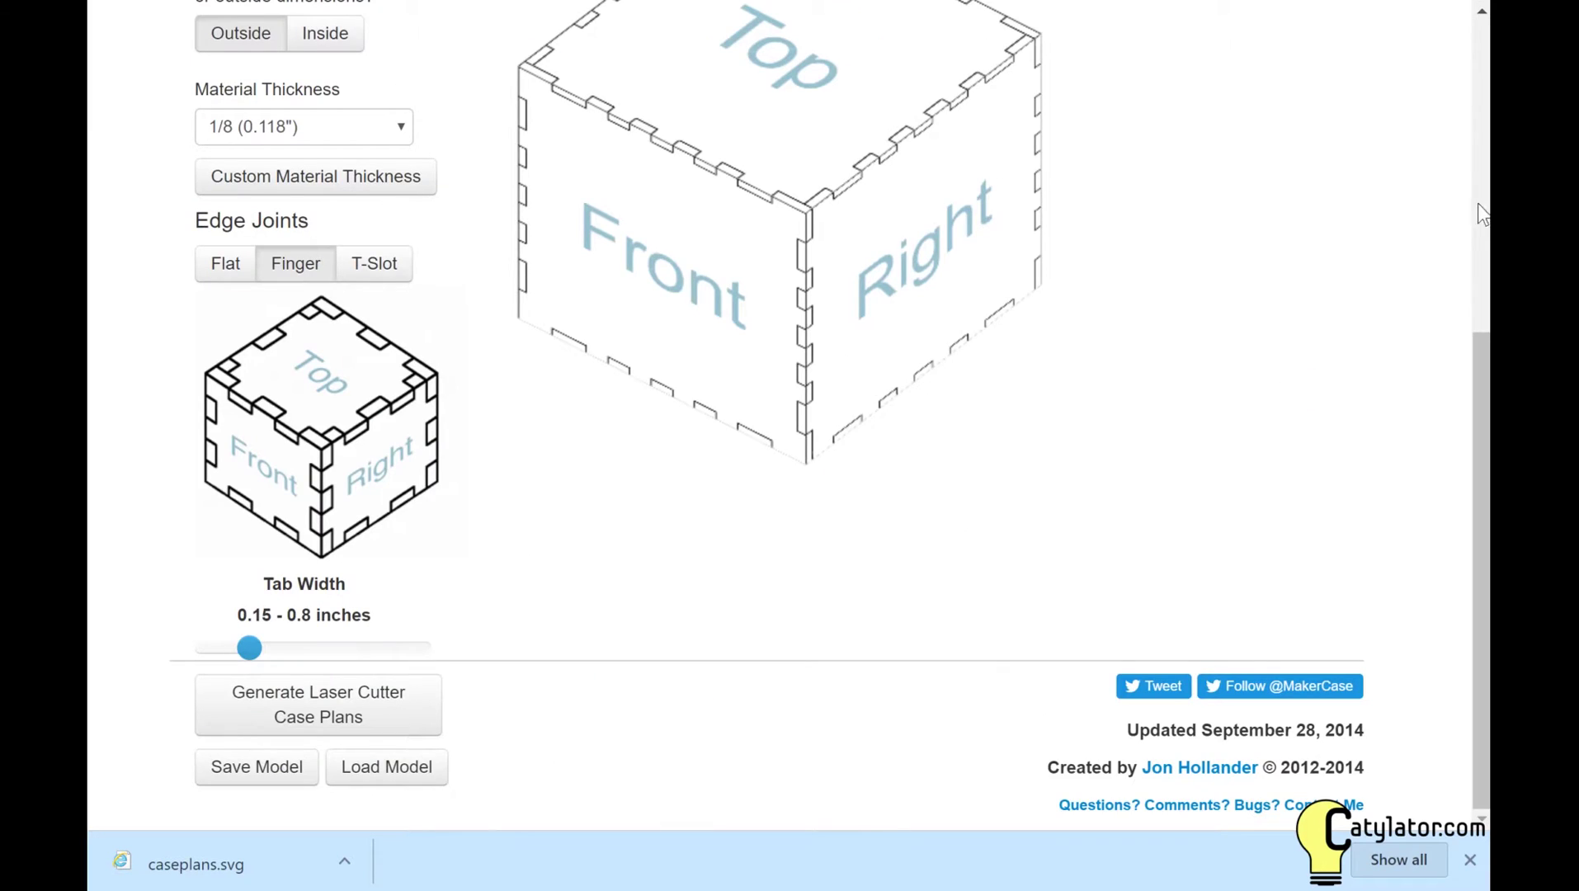
Keep units in inches and size the box 6 in wide, 3 in high, 4 in deep
{"action": "scroll", "coordinate": [1485, 202], "scroll_direction": "up", "scroll_amount": 10}
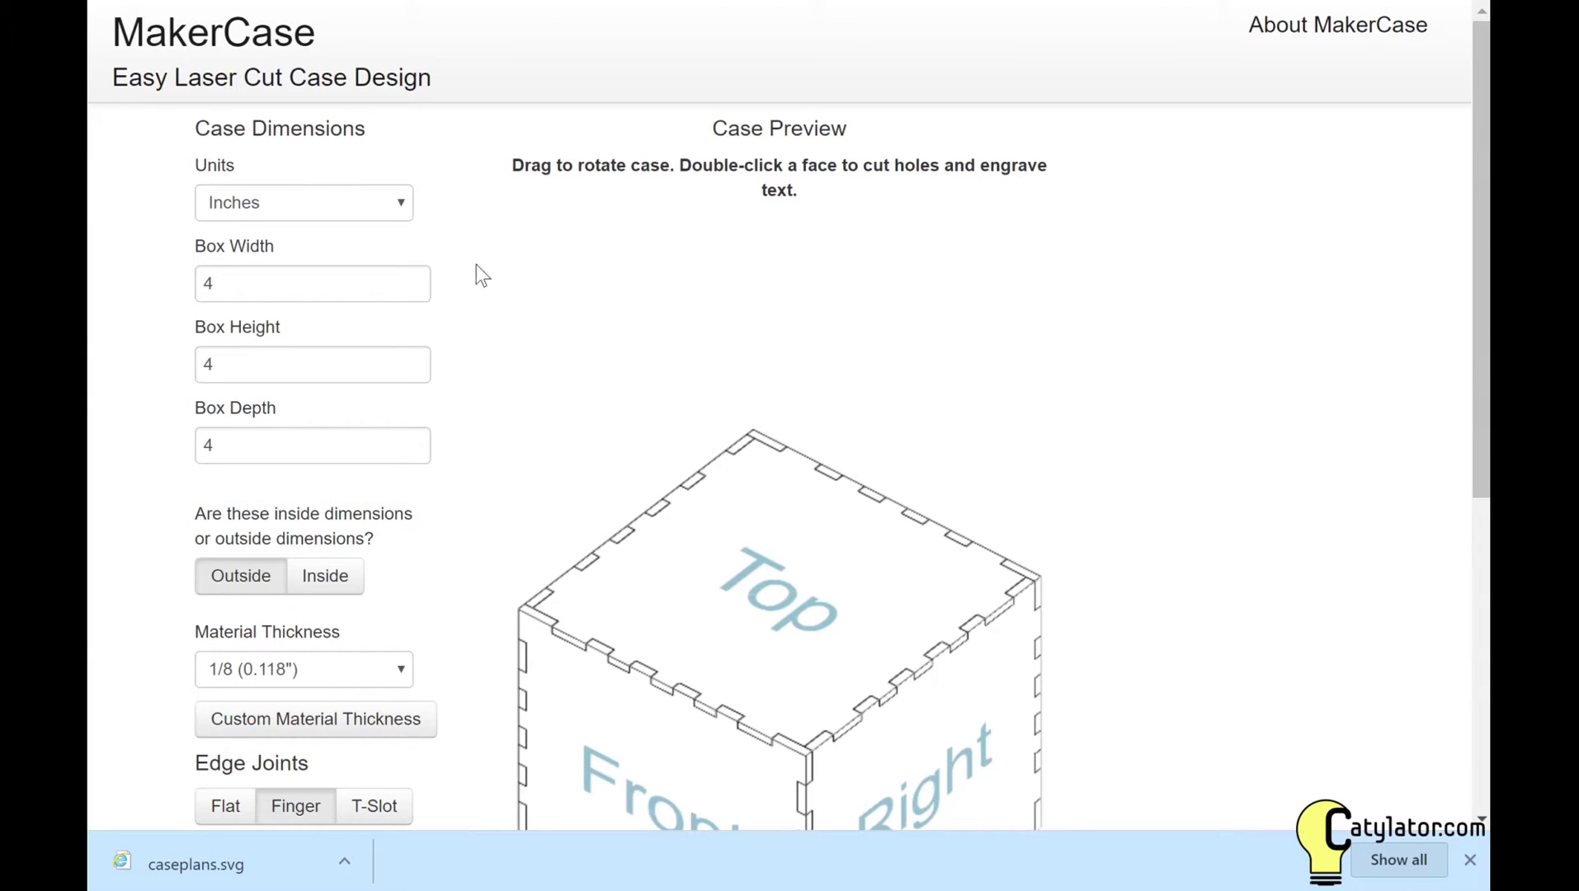
{"action": "left_click", "coordinate": [406, 220]}
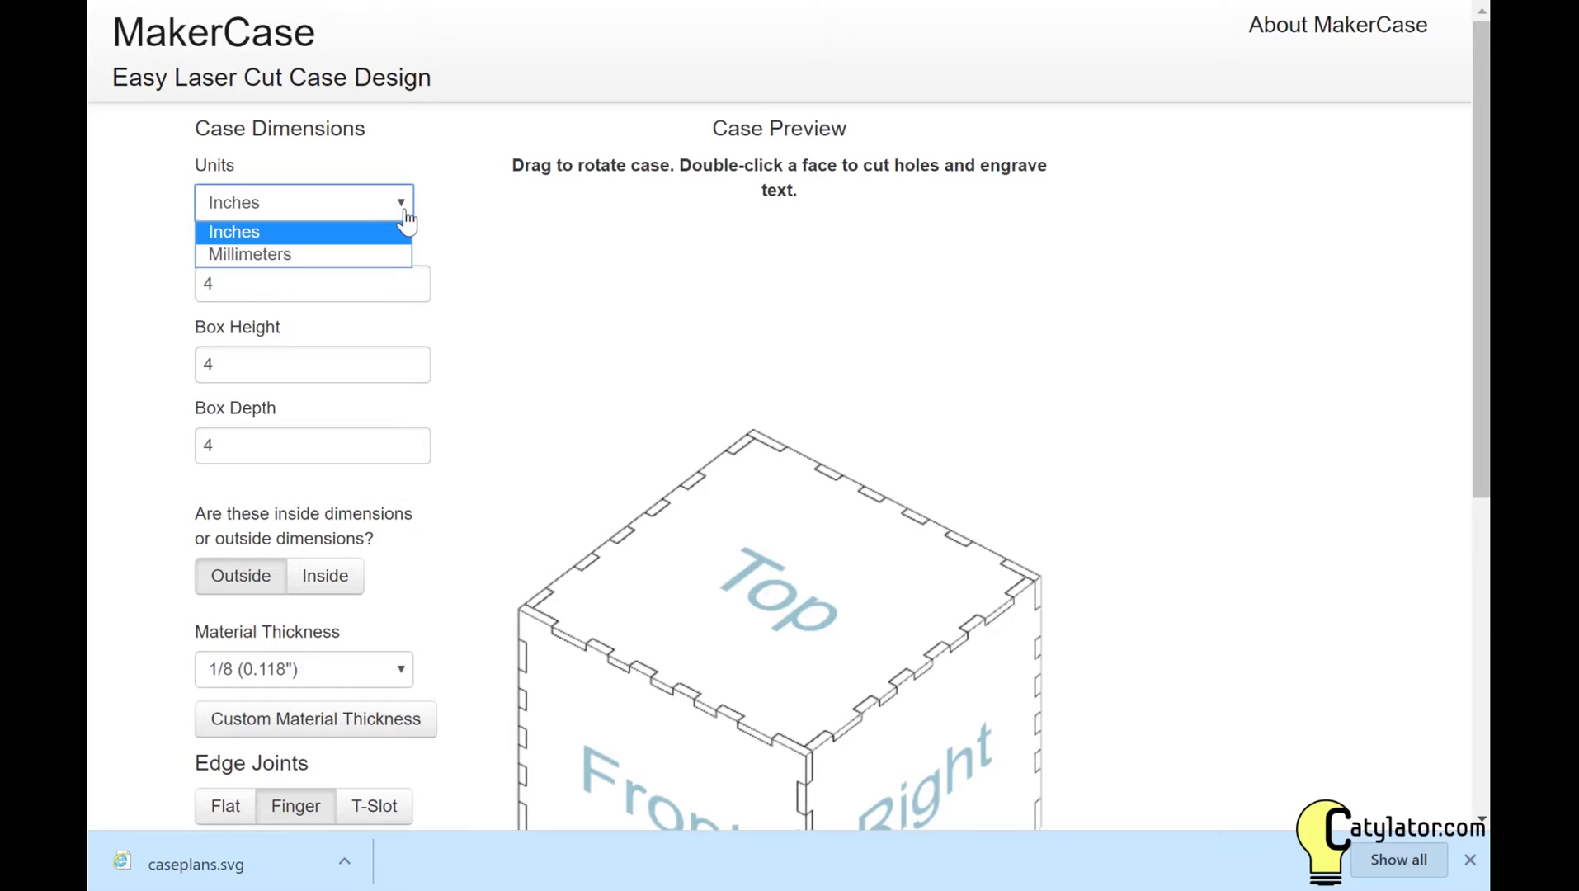
{"action": "left_click", "coordinate": [406, 219]}
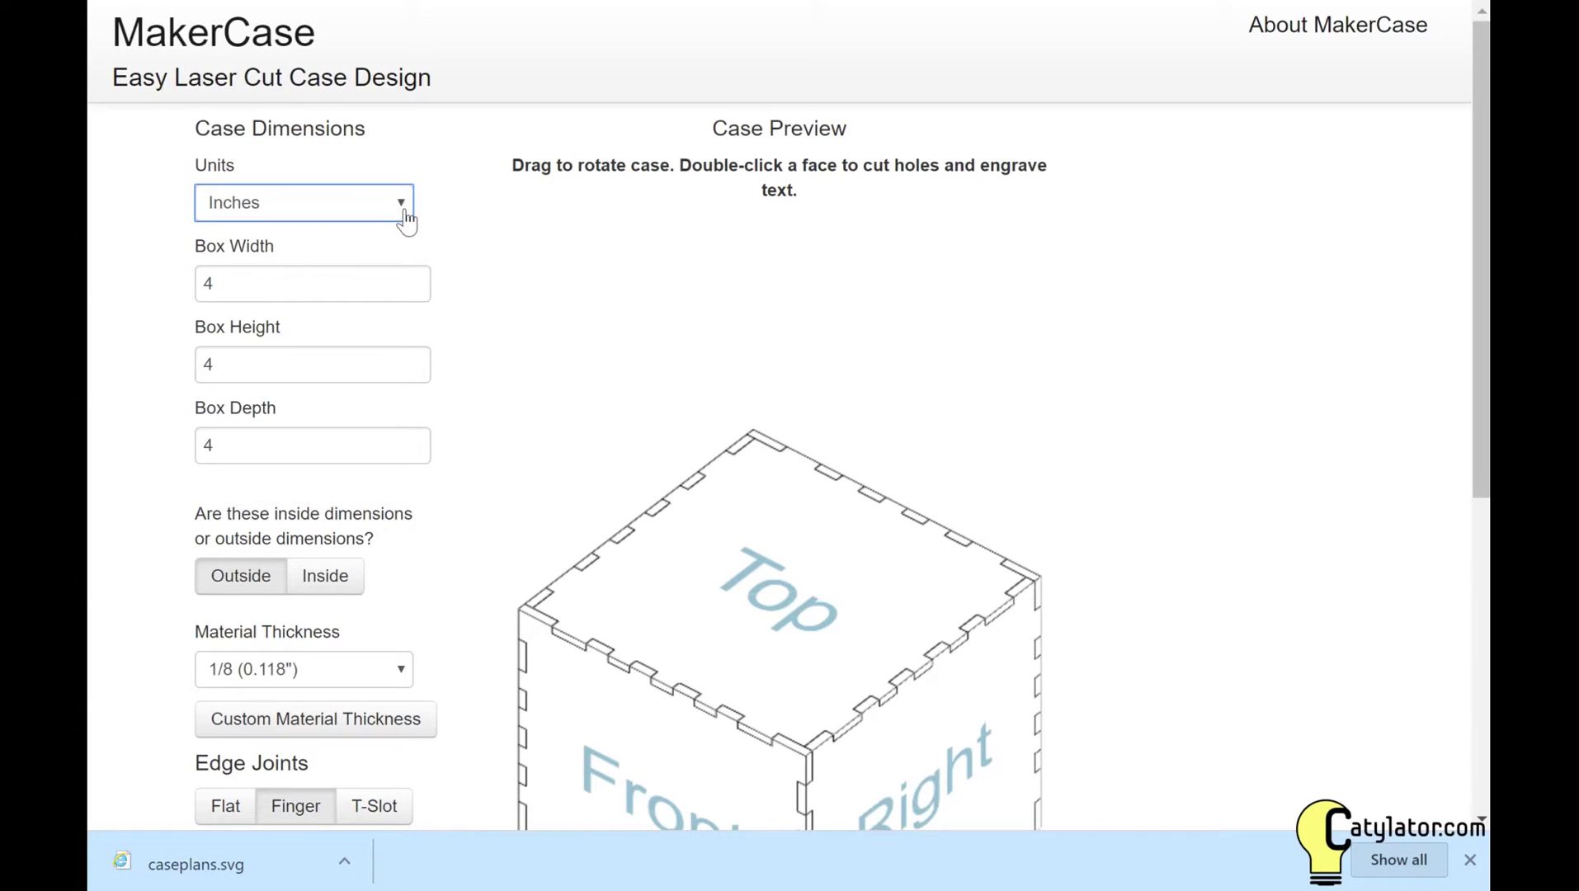
{"action": "left_click", "coordinate": [363, 278]}
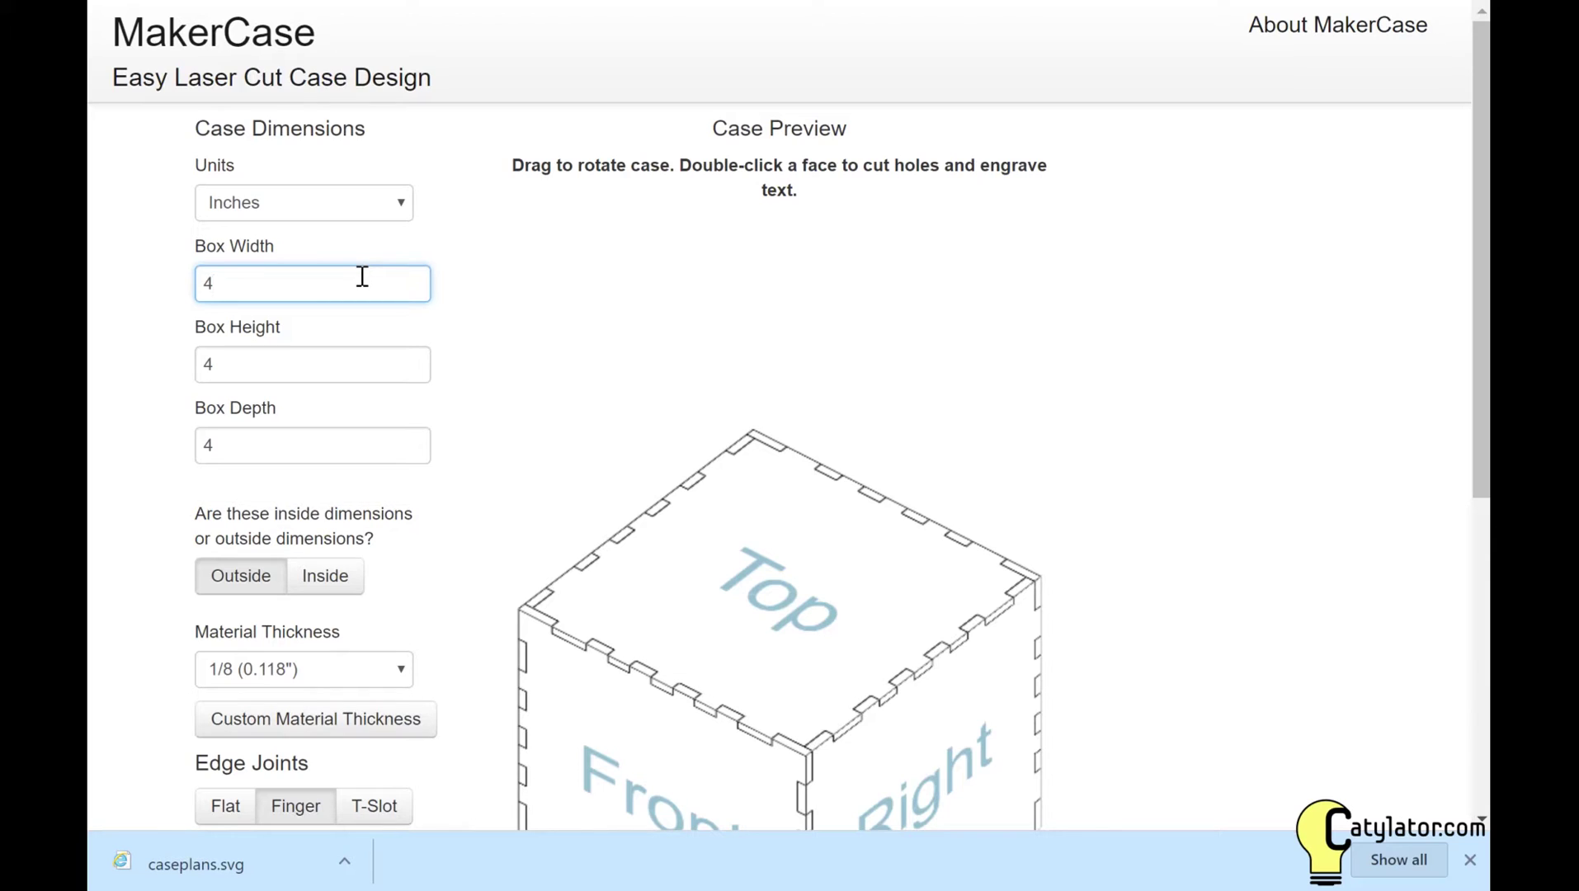
{"action": "key", "text": "BackSpace"}
{"action": "type", "text": "6"}
{"action": "left_click", "coordinate": [353, 365]}
{"action": "key", "text": "BackSpace"}
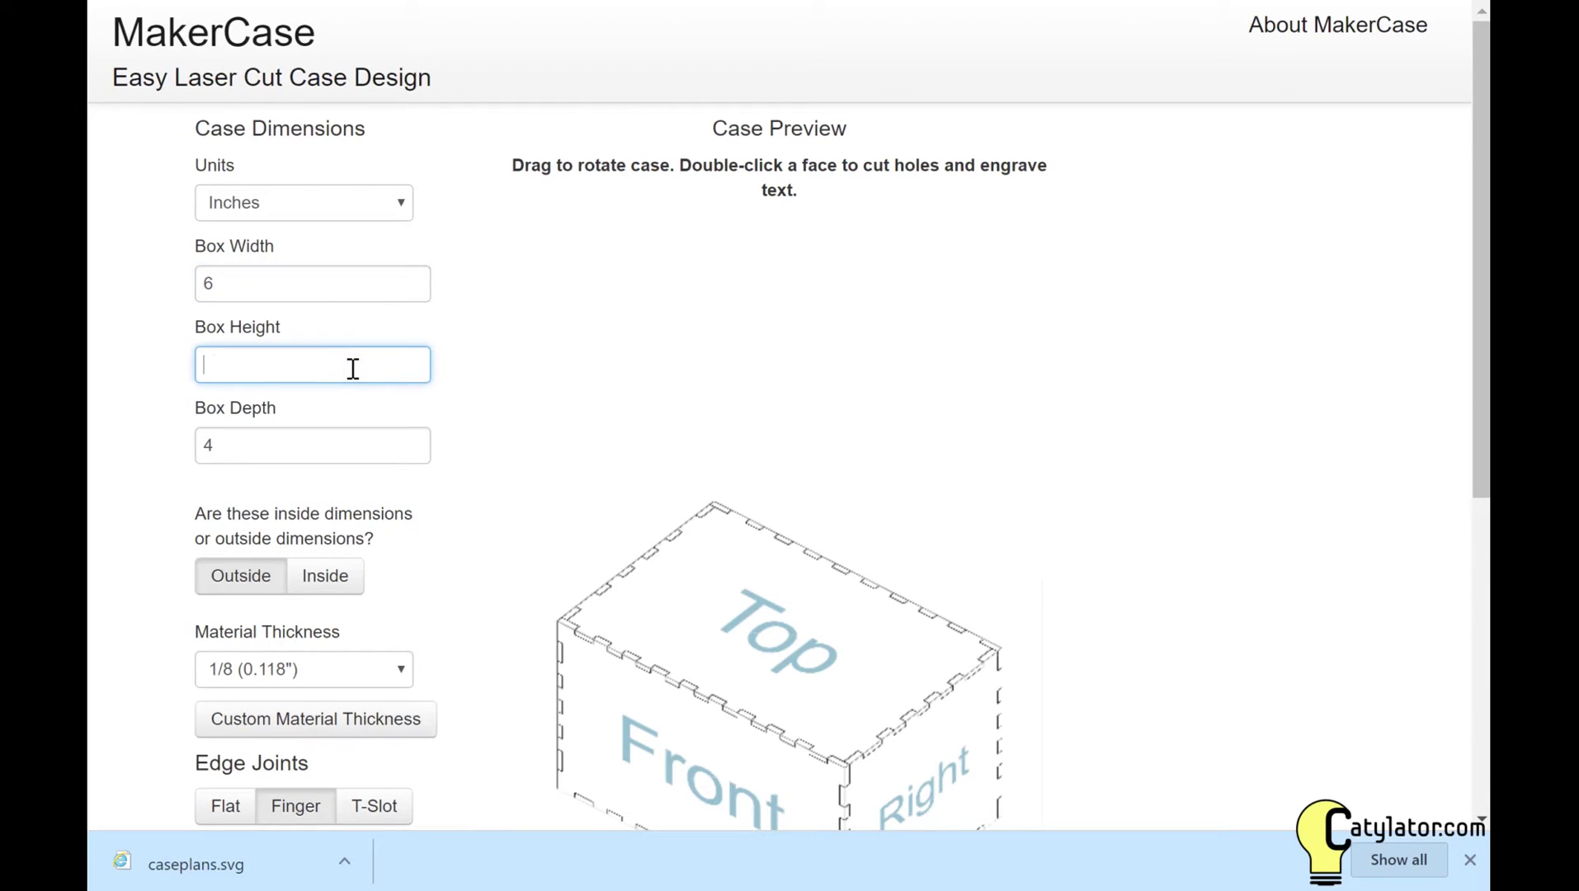
{"action": "type", "text": "3"}
{"action": "left_click", "coordinate": [349, 441]}
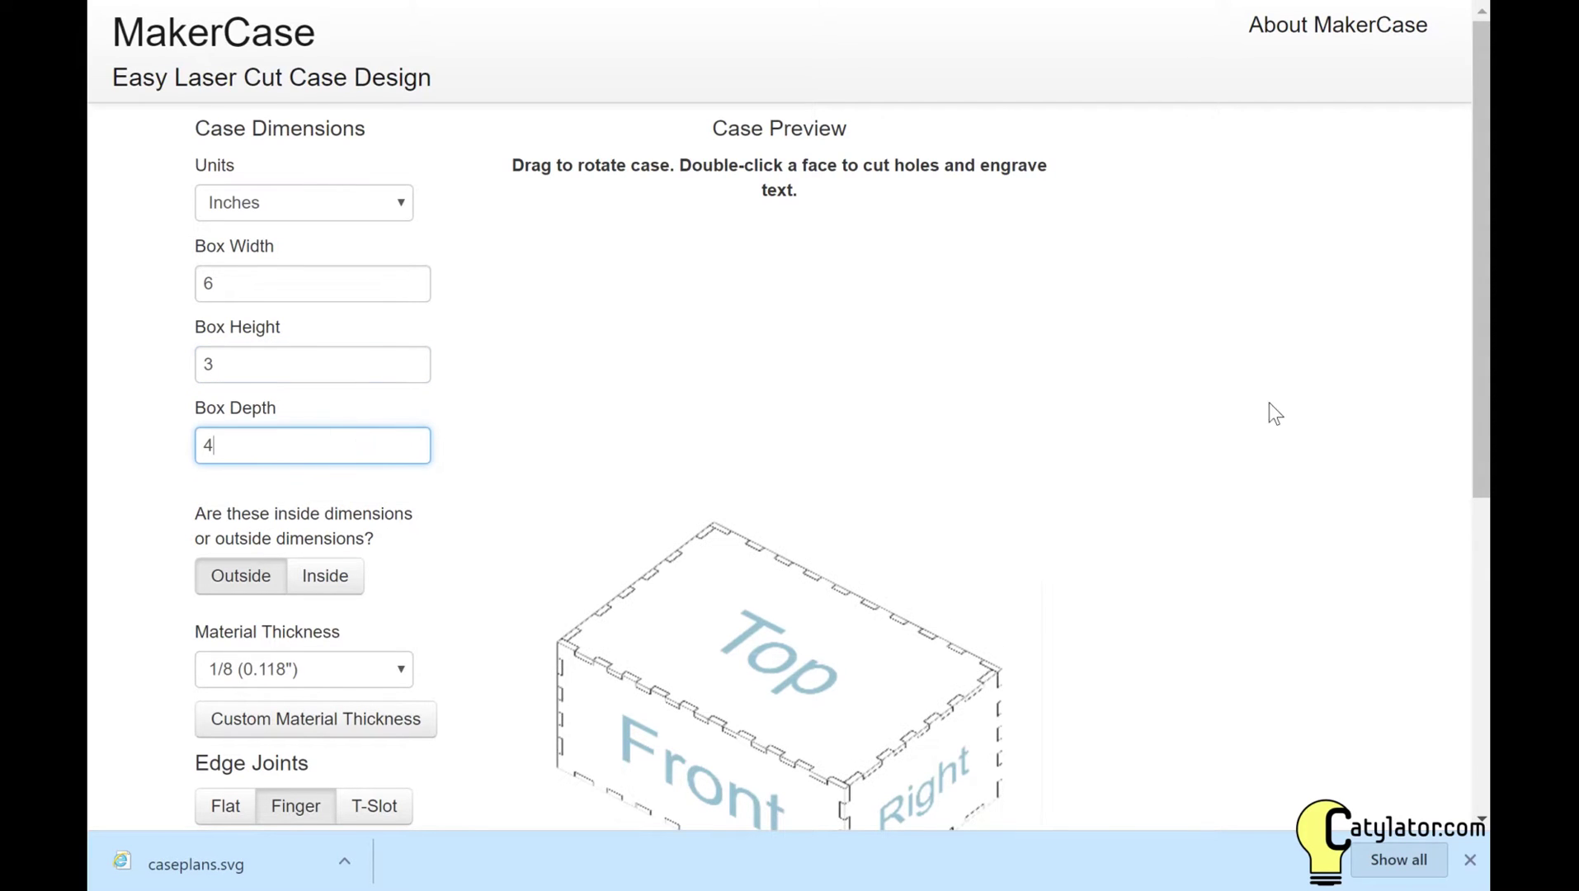
{"action": "left_click_drag", "start_coordinate": [1482, 300], "coordinate": [1477, 422]}
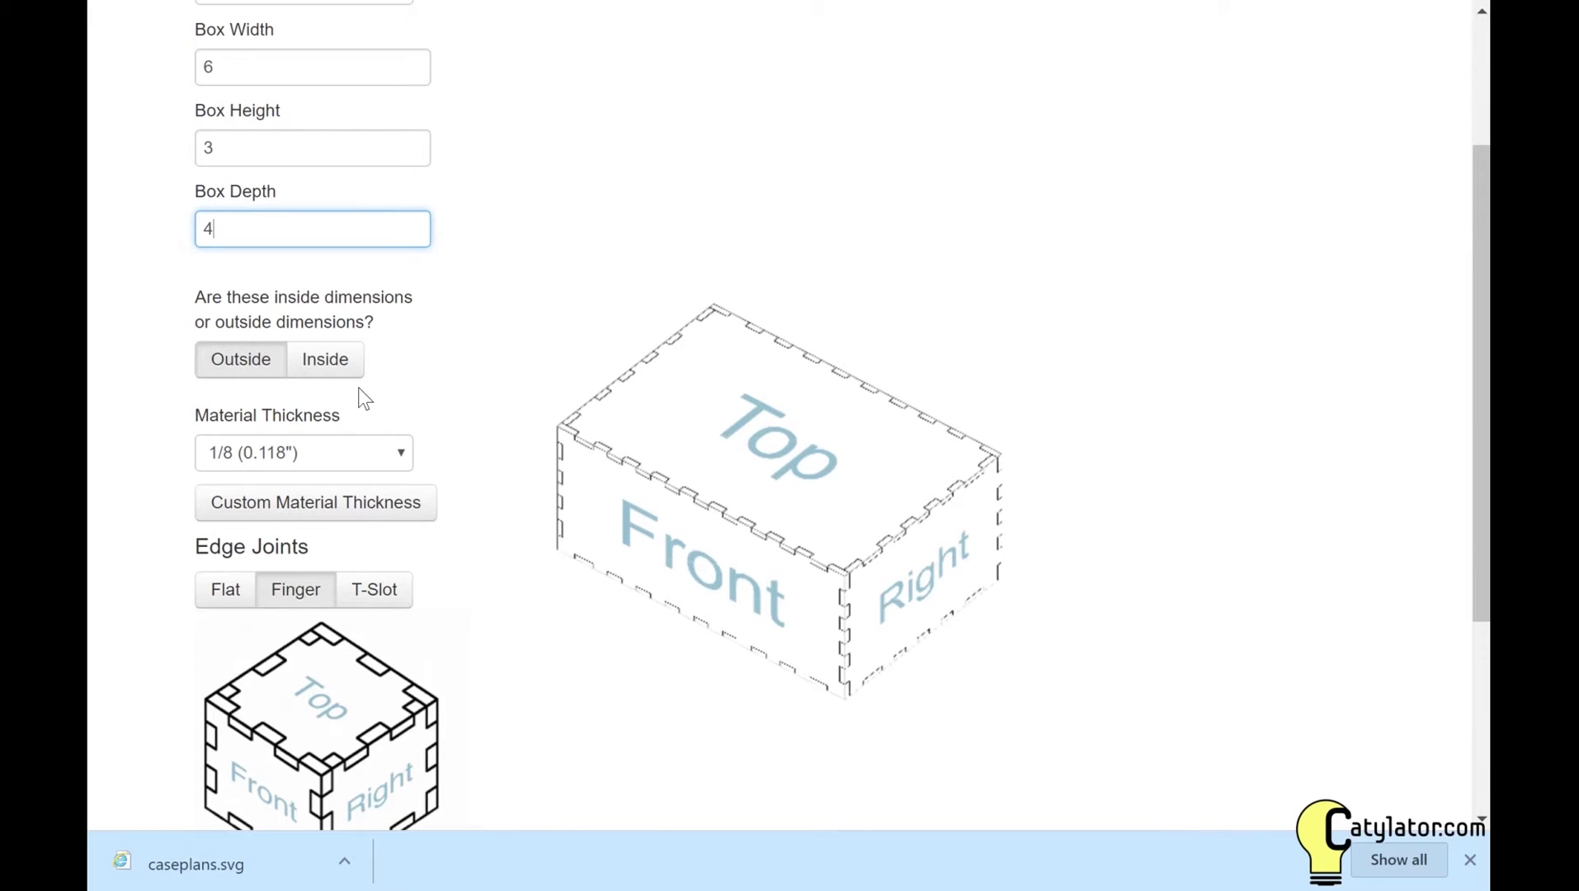
{"action": "left_click", "coordinate": [336, 363]}
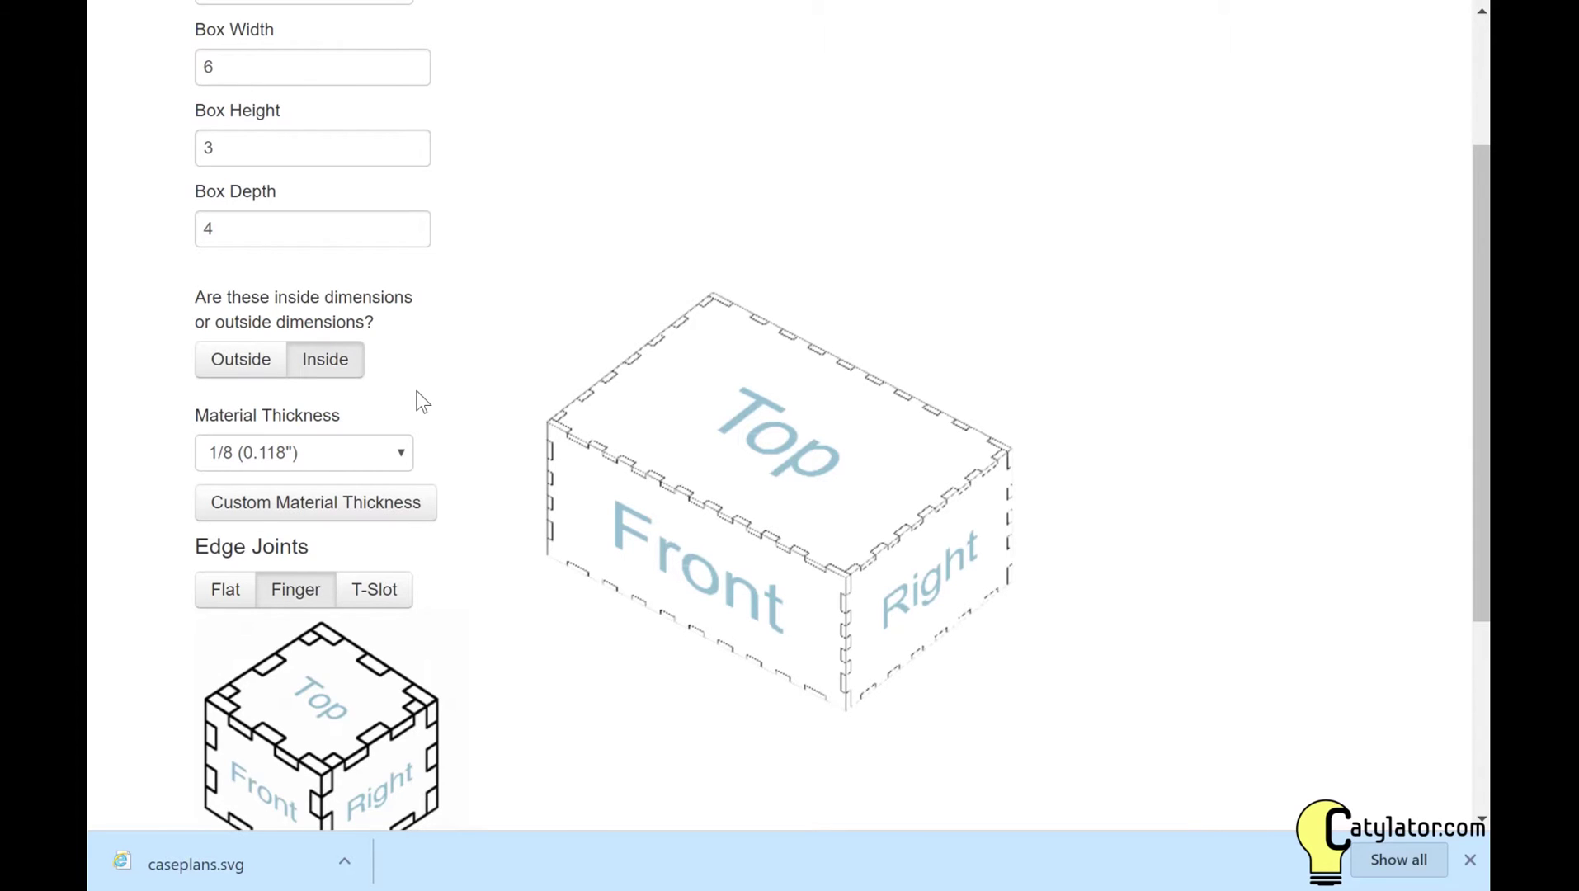
{"action": "scroll", "coordinate": [423, 402], "scroll_direction": "up", "scroll_amount": 2}
{"action": "scroll", "coordinate": [423, 402], "scroll_direction": "down", "scroll_amount": 5}
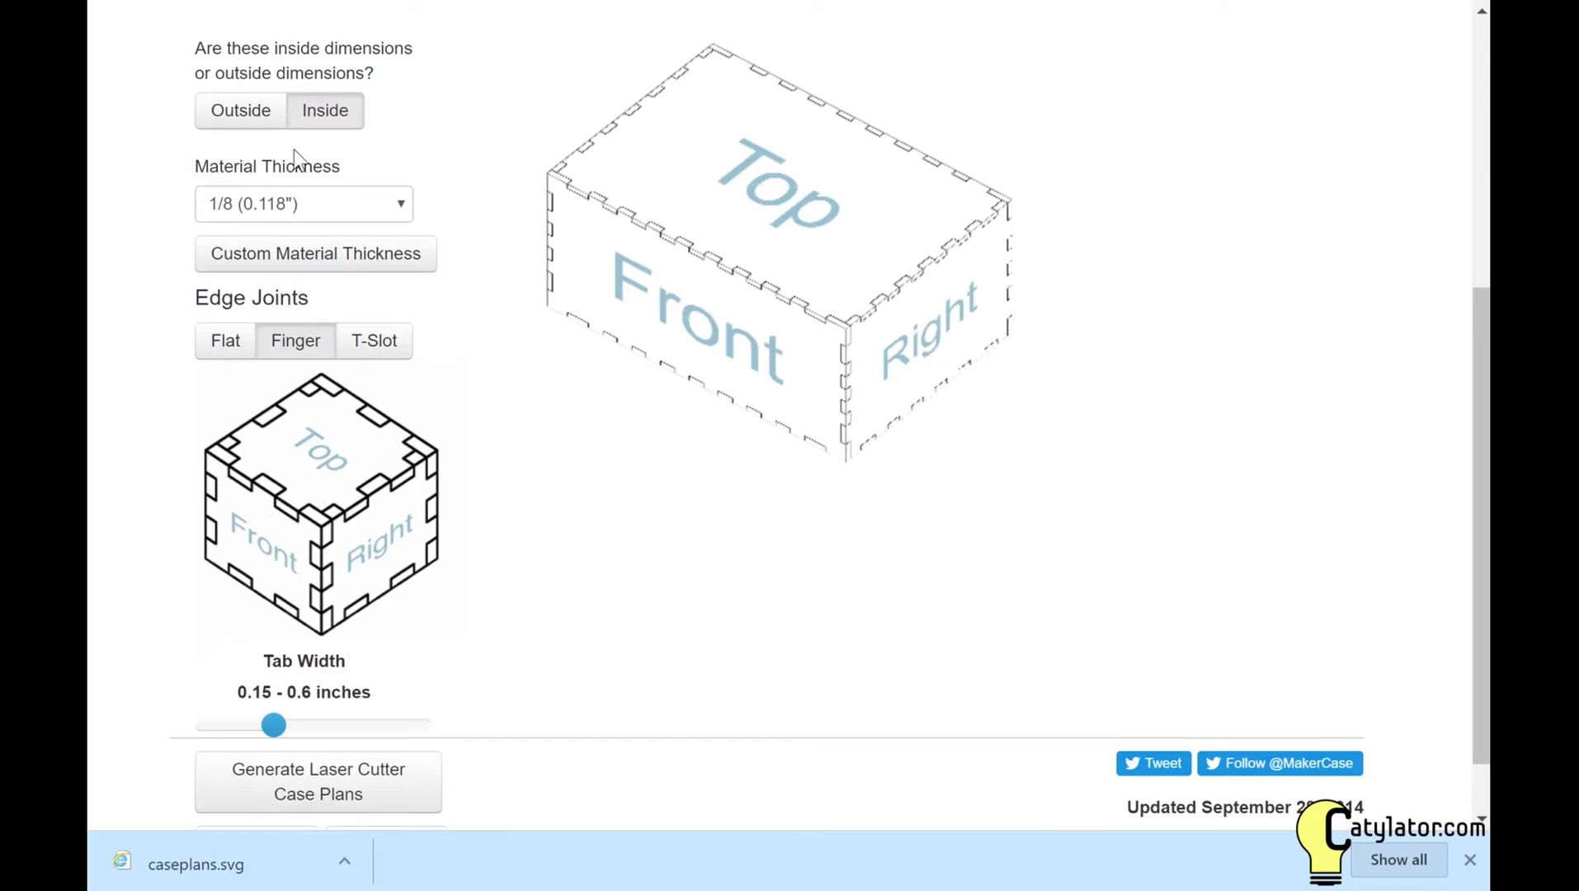
{"action": "left_click", "coordinate": [240, 111]}
{"action": "left_click", "coordinate": [499, 207]}
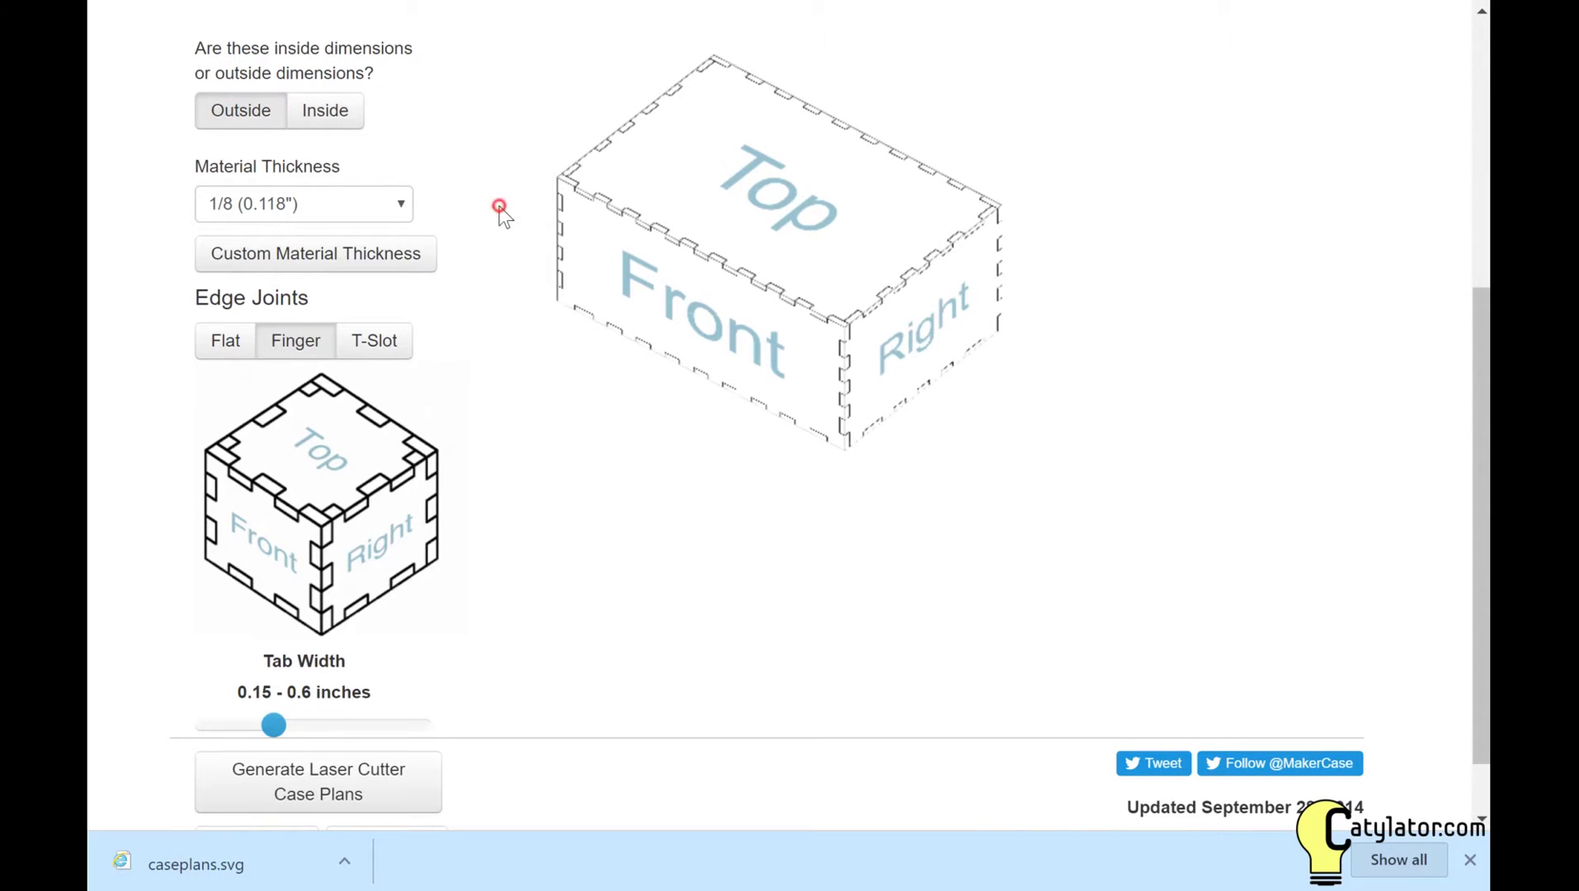
{"action": "left_click", "coordinate": [382, 208]}
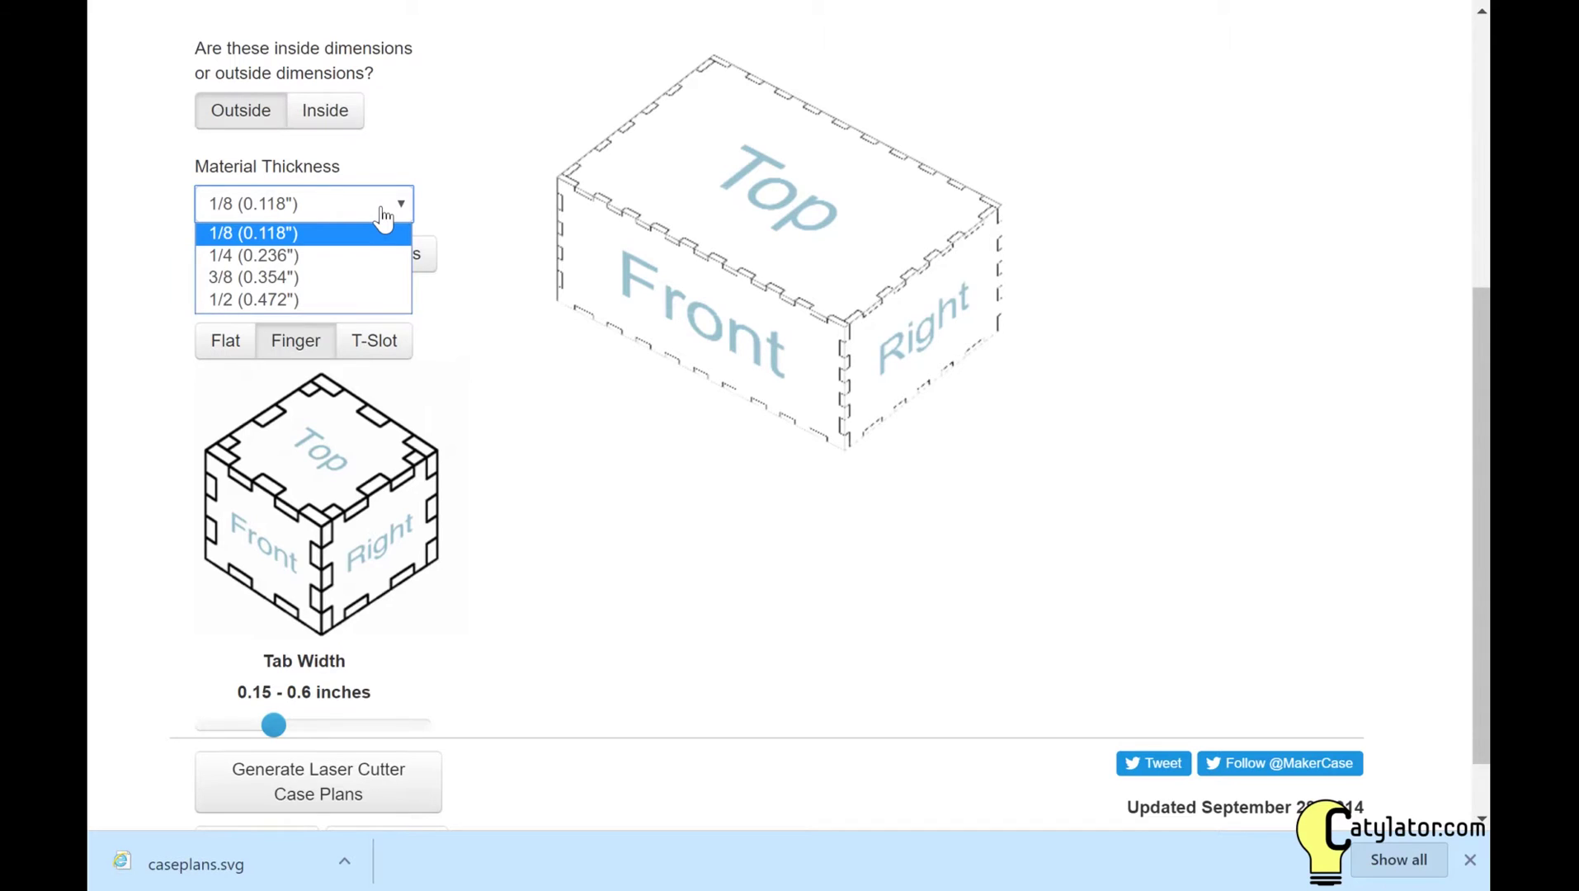
{"action": "left_click", "coordinate": [381, 208]}
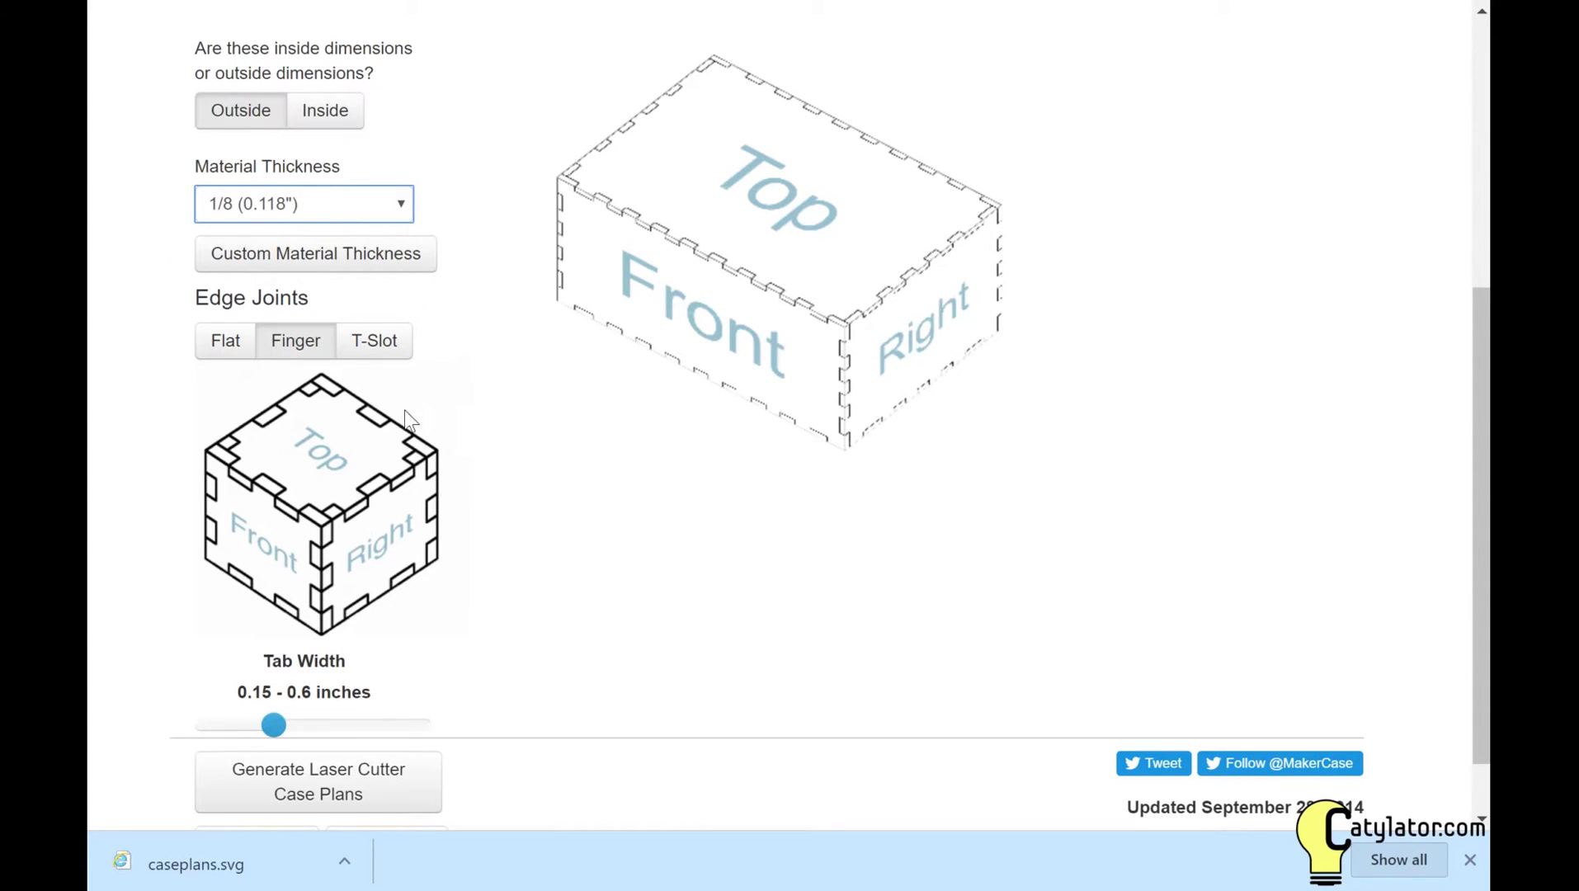
Compare flat, finger and T-slot joints, then settle on finger joints with 0.5 inch tabs
{"action": "left_click", "coordinate": [226, 346]}
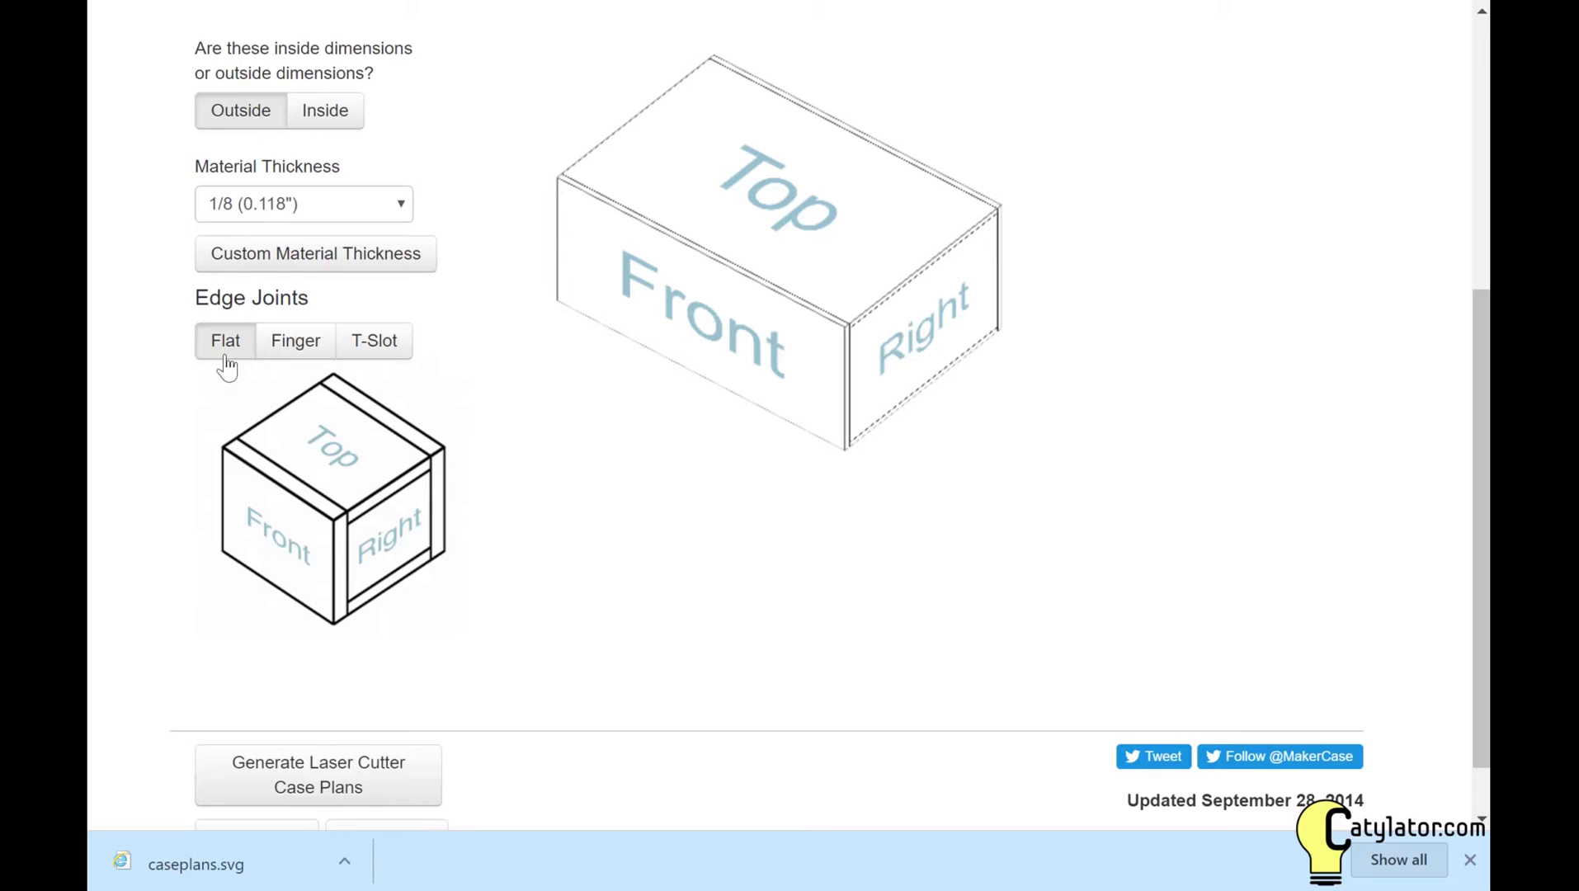
{"action": "left_click", "coordinate": [292, 343]}
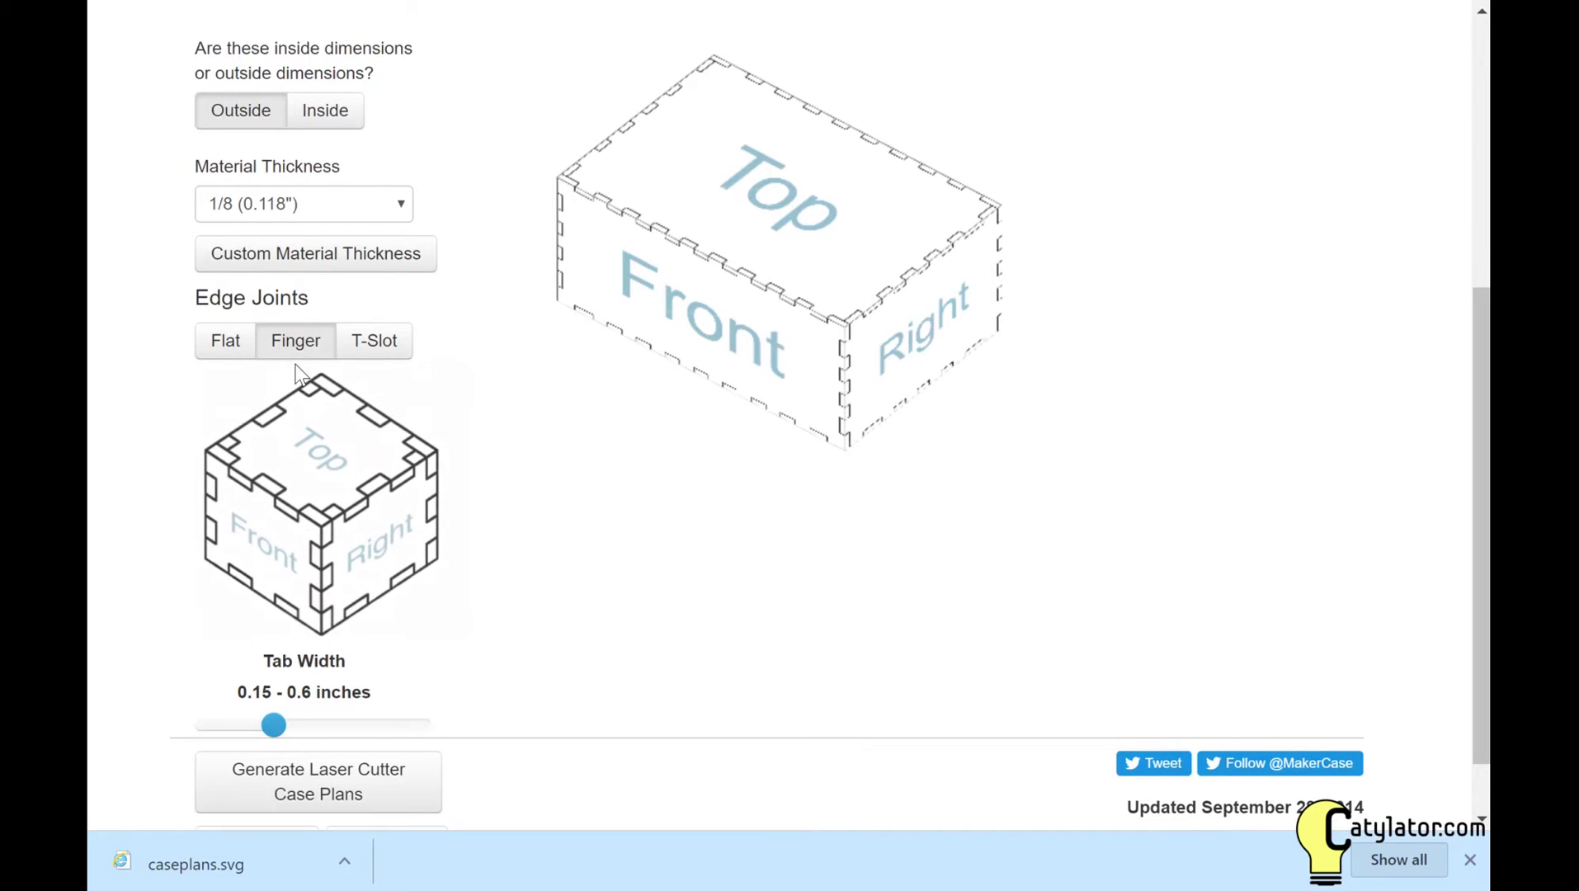
{"action": "left_click", "coordinate": [373, 346]}
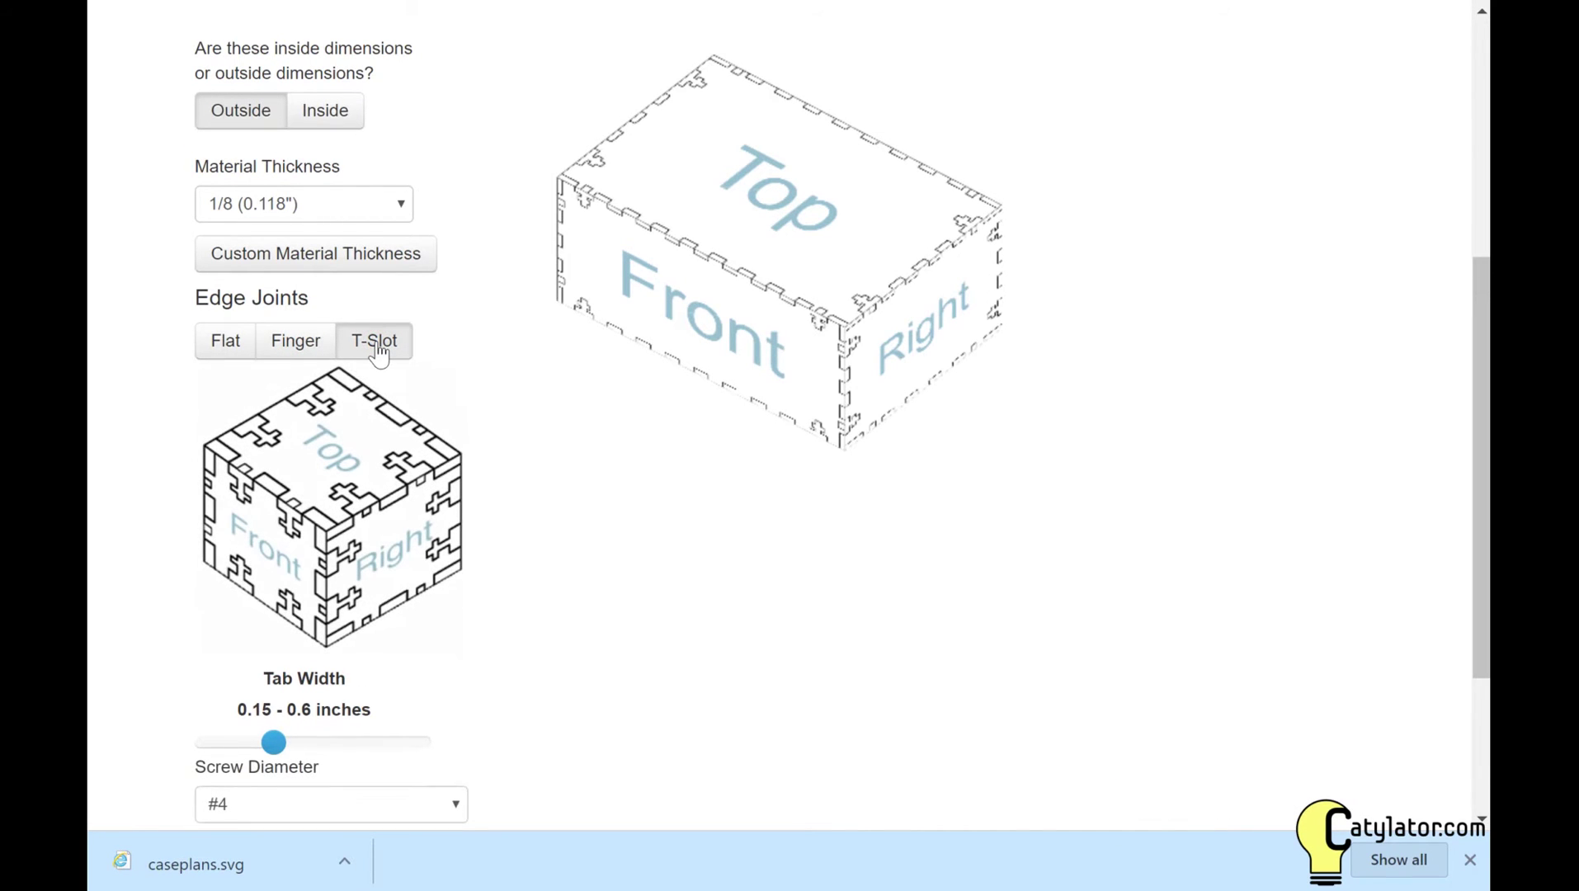
{"action": "left_click", "coordinate": [294, 345]}
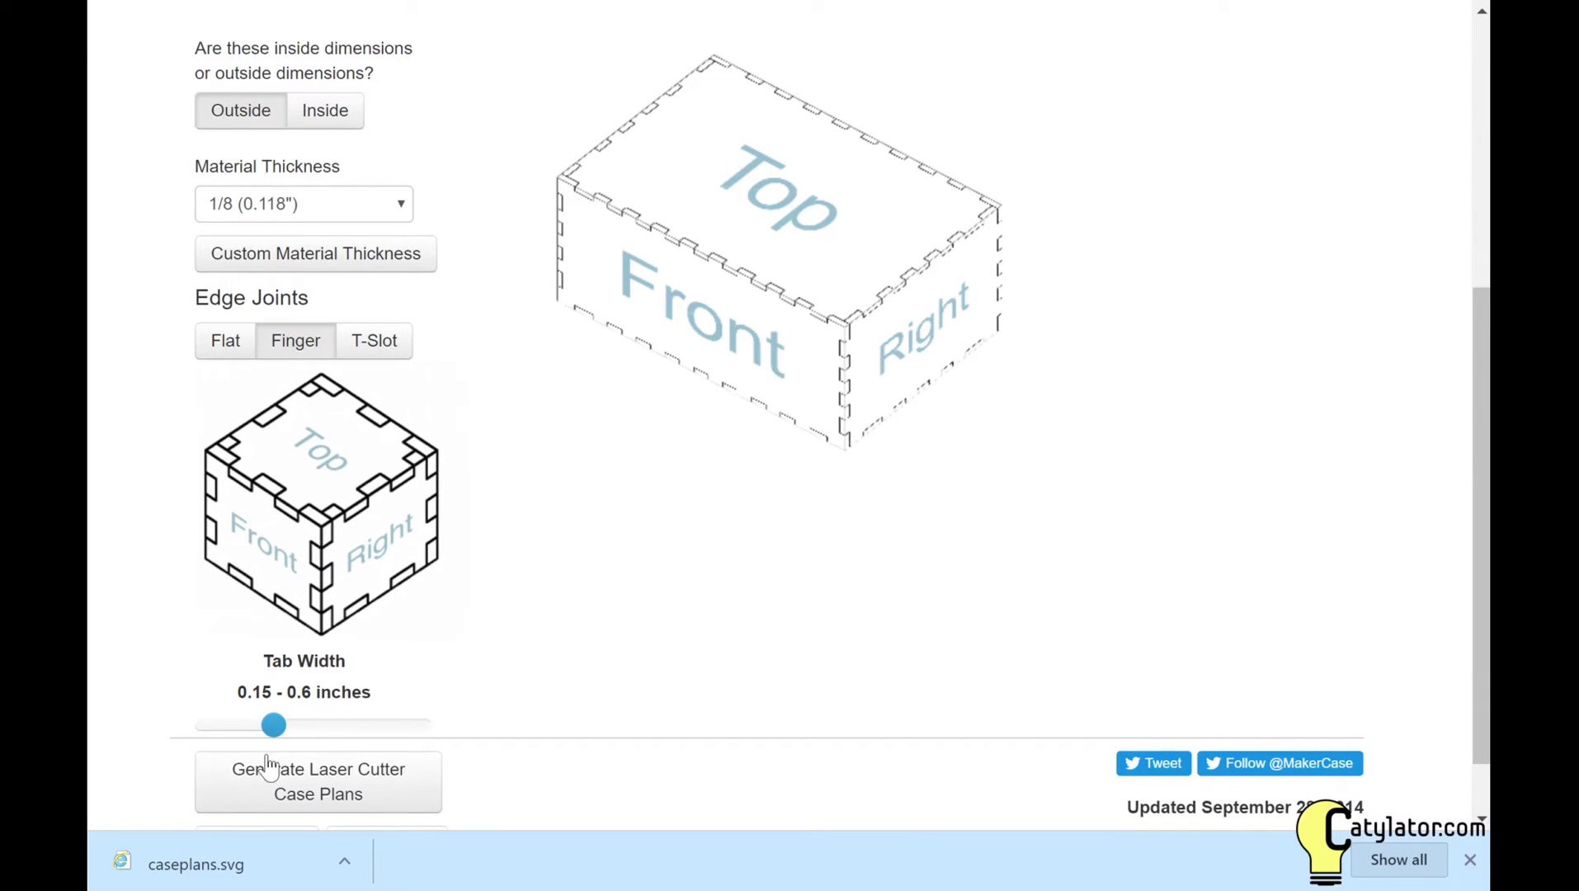
{"action": "left_click_drag", "start_coordinate": [286, 724], "coordinate": [391, 727]}
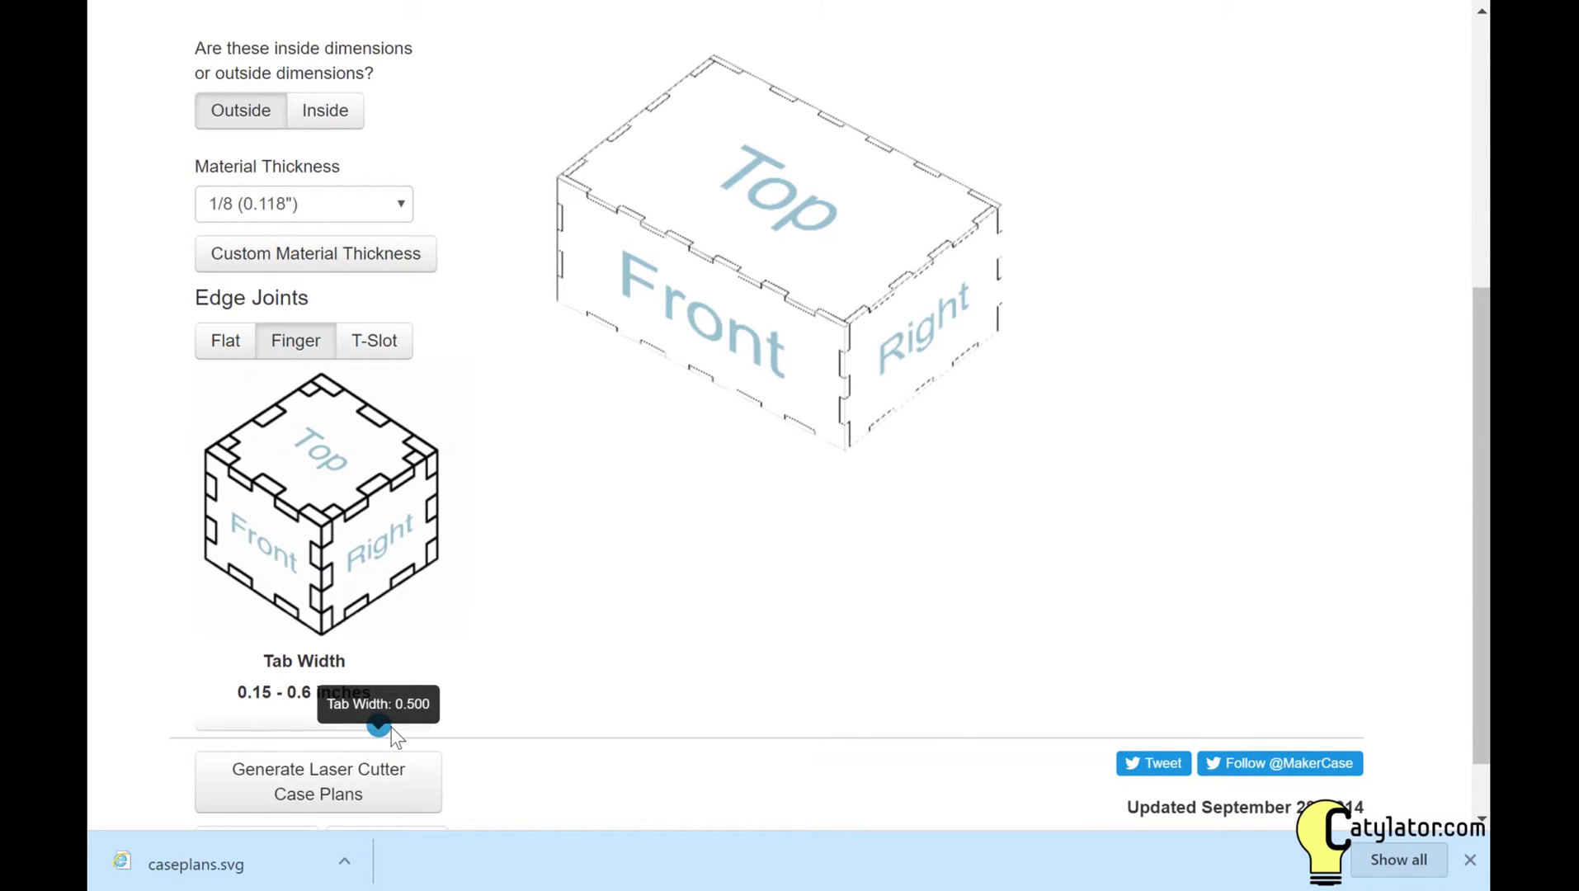
{"action": "mouse_move", "coordinate": [386, 726]}
{"action": "left_mouse_down"}
{"action": "mouse_move", "coordinate": [250, 726]}
{"action": "mouse_move", "coordinate": [390, 724]}
{"action": "left_mouse_up"}
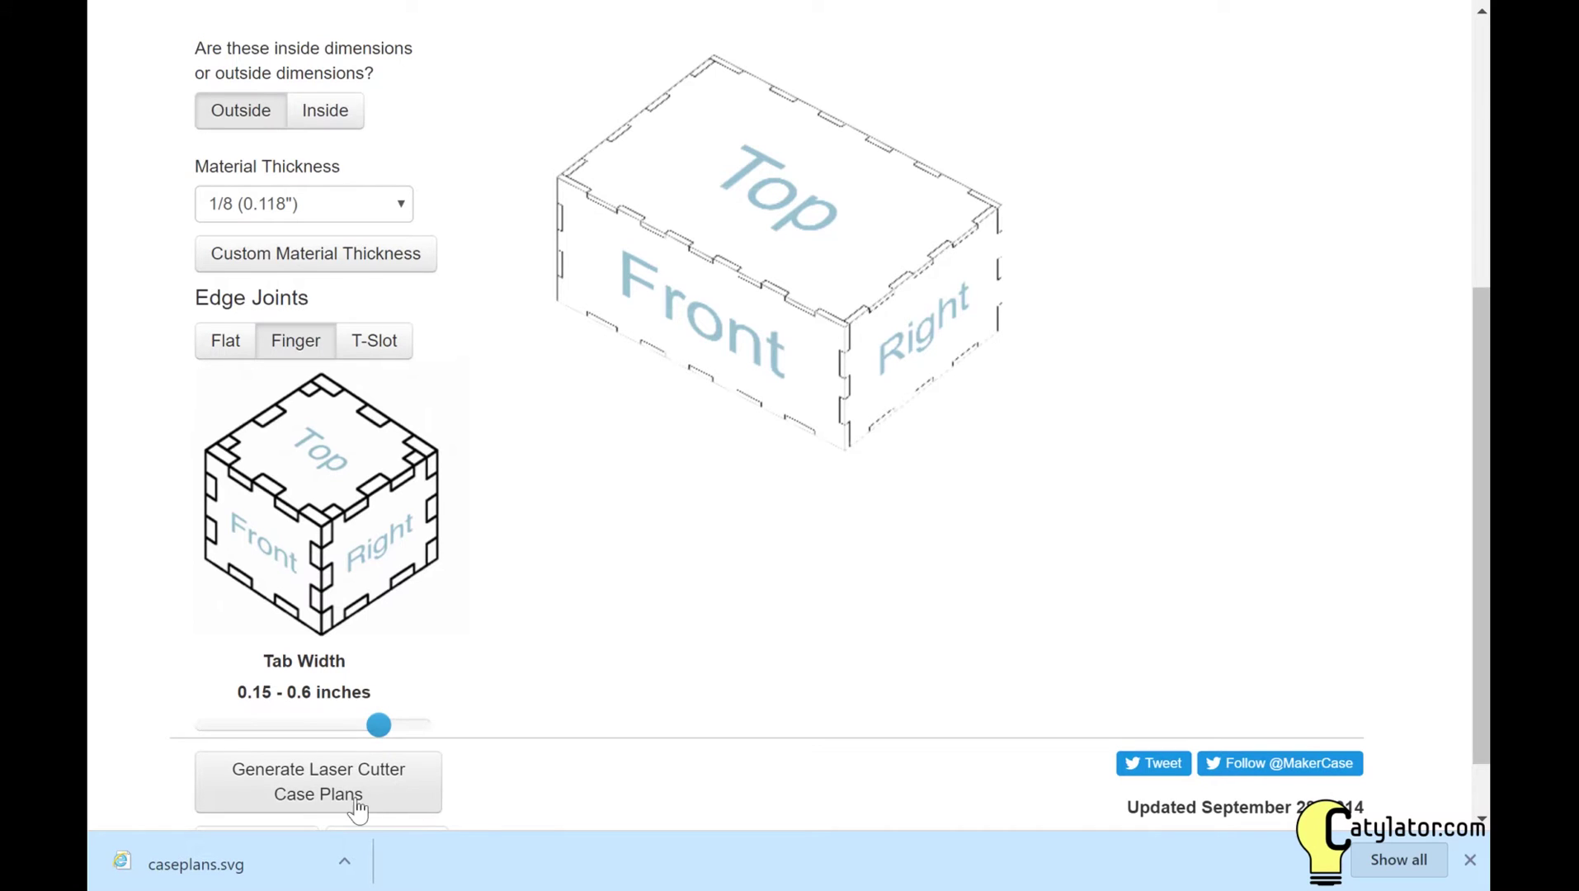
Generate the laser cutter plans, set kerf to 0.0025 inch and download them as SVG
{"action": "left_click", "coordinate": [334, 791]}
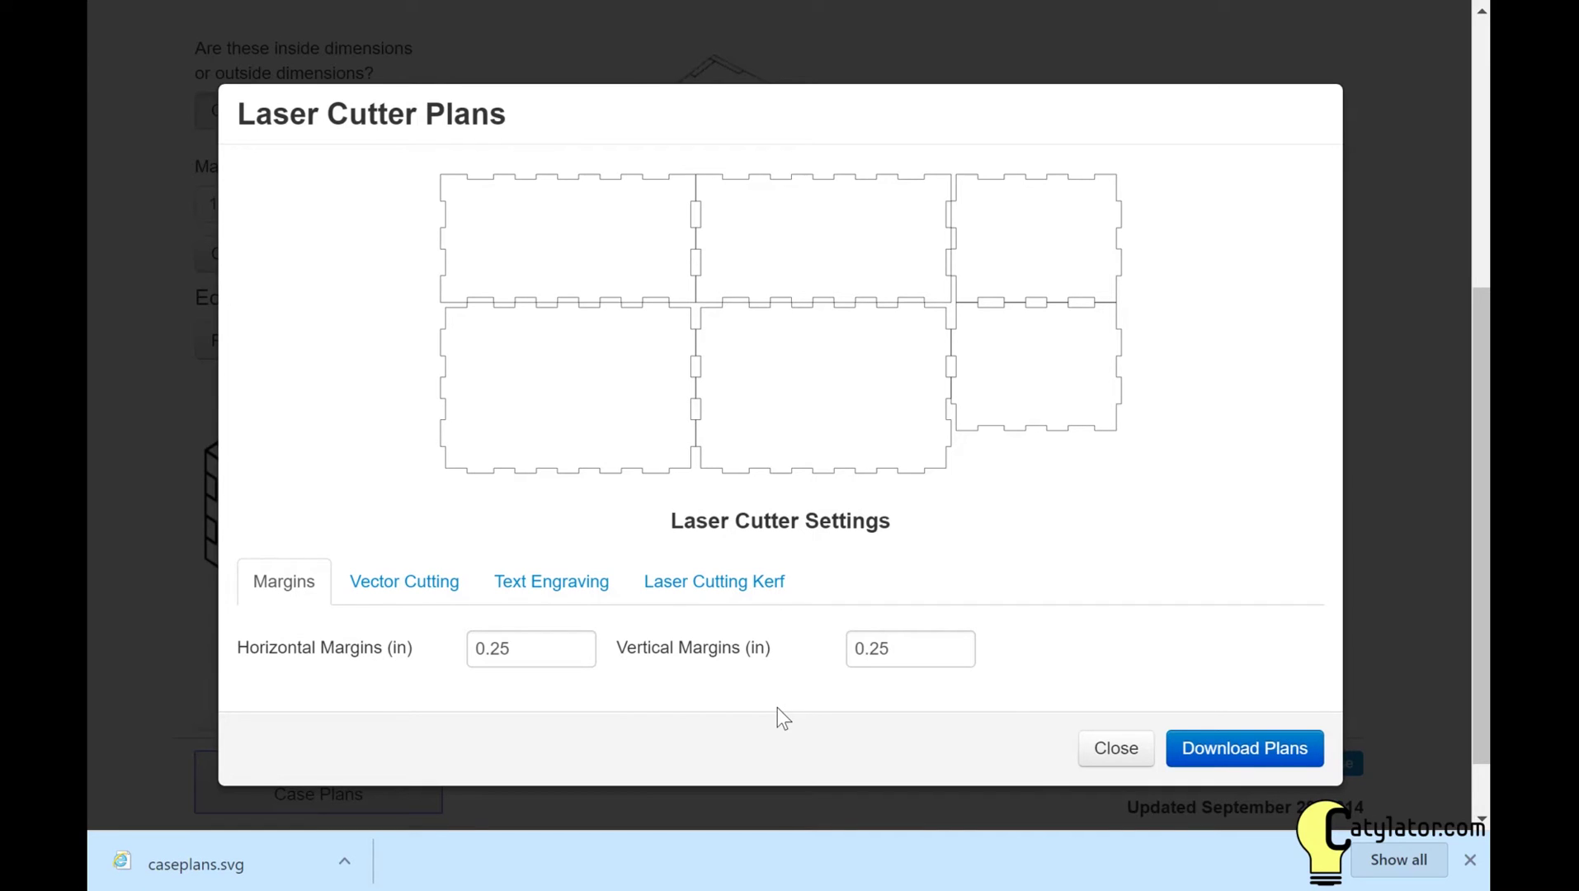
{"action": "left_click", "coordinate": [710, 584]}
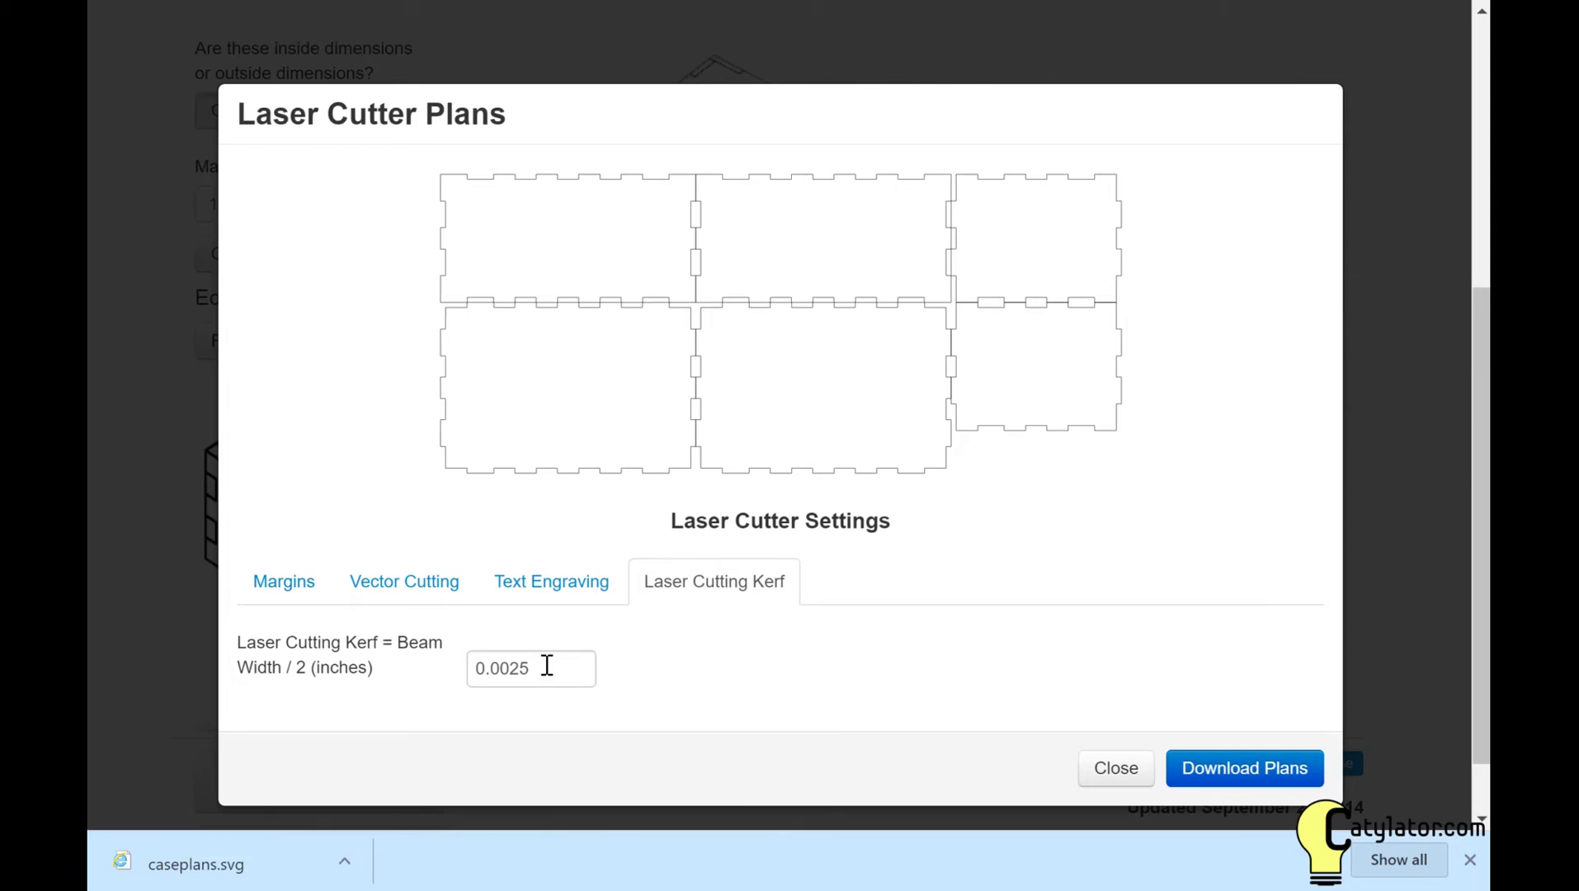
{"action": "left_click", "coordinate": [573, 669]}
{"action": "key", "text": "BackSpace"}
{"action": "key", "text": "BackSpace"}
{"action": "type", "text": "25"}
{"action": "left_click", "coordinate": [1214, 771]}
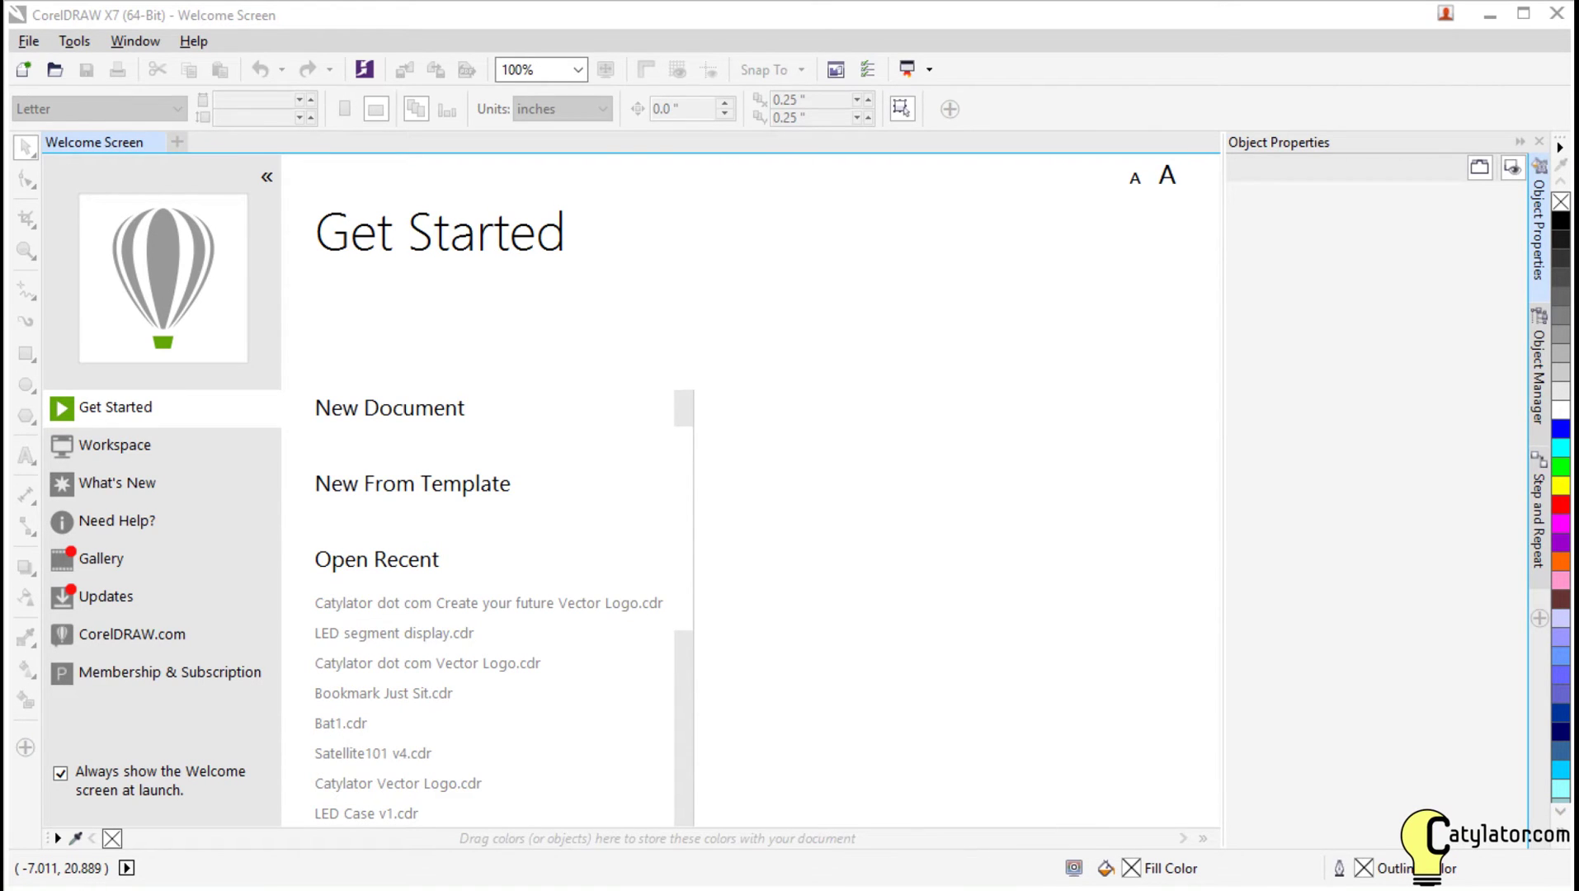
Create a new blank document with the 24 × 18 inch Broad Sheet page
{"action": "left_click", "coordinate": [368, 409]}
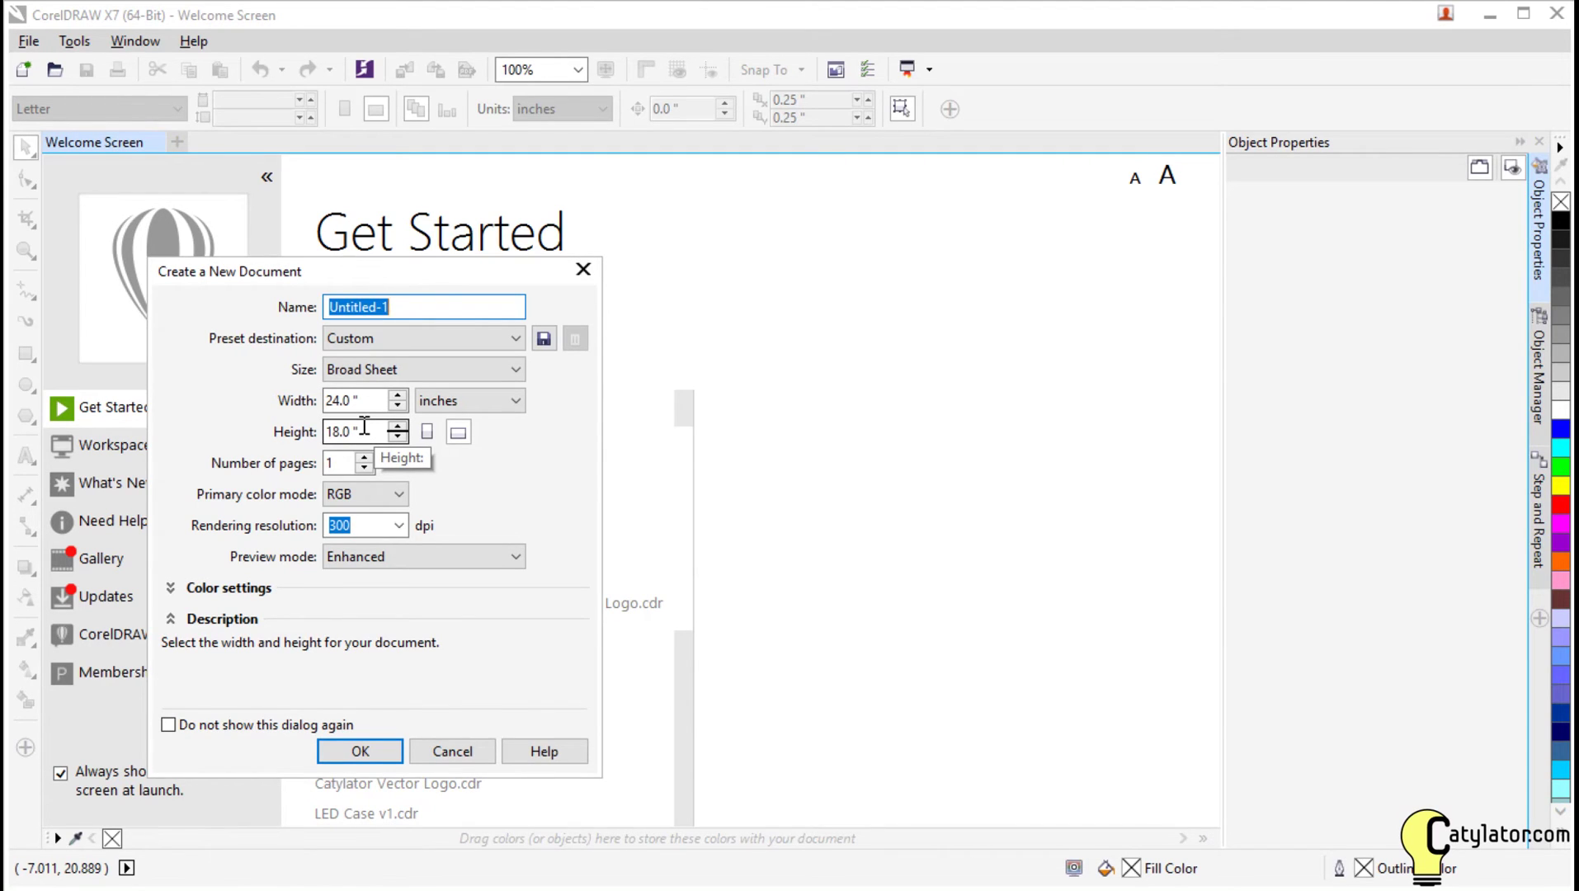
{"action": "left_click", "coordinate": [379, 748]}
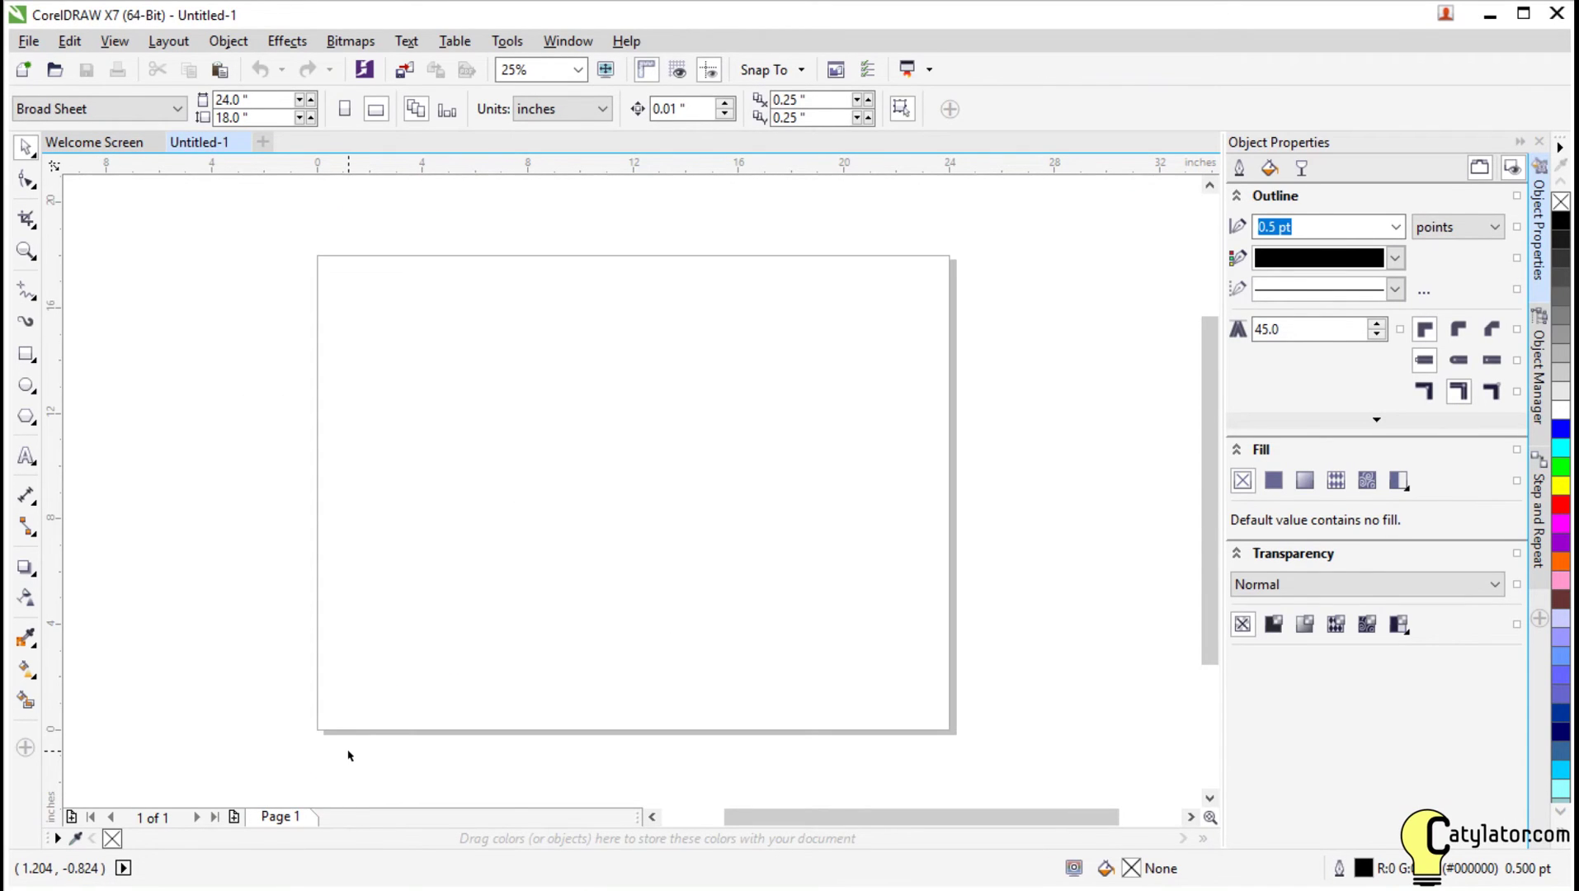
Import caseplans (1).svg from Downloads and place it on the page
{"action": "left_click", "coordinate": [27, 41]}
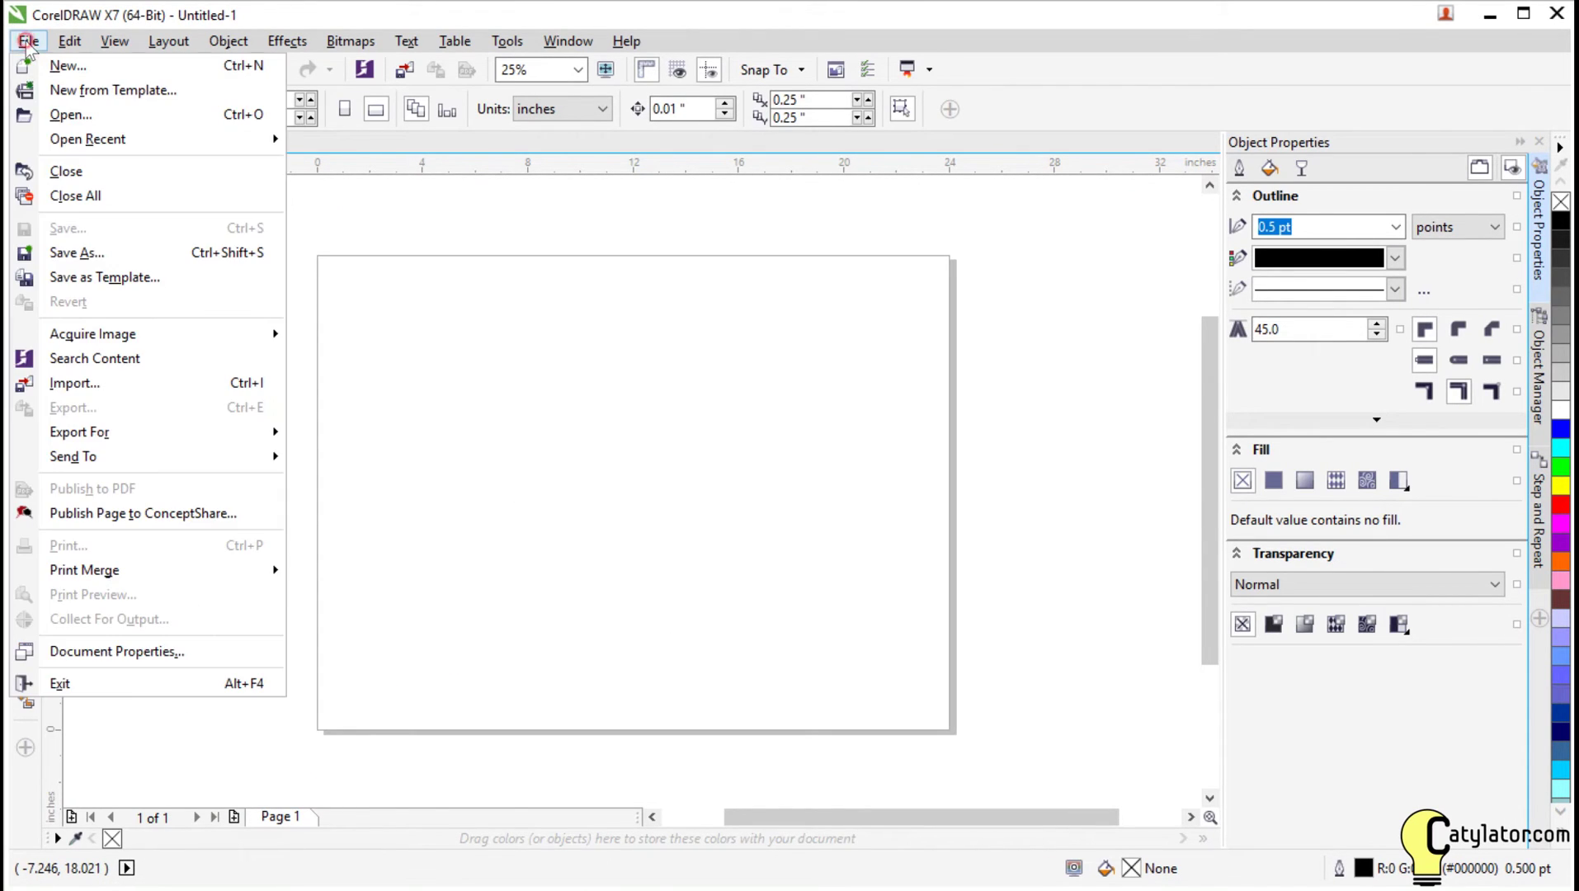
{"action": "left_click", "coordinate": [98, 386]}
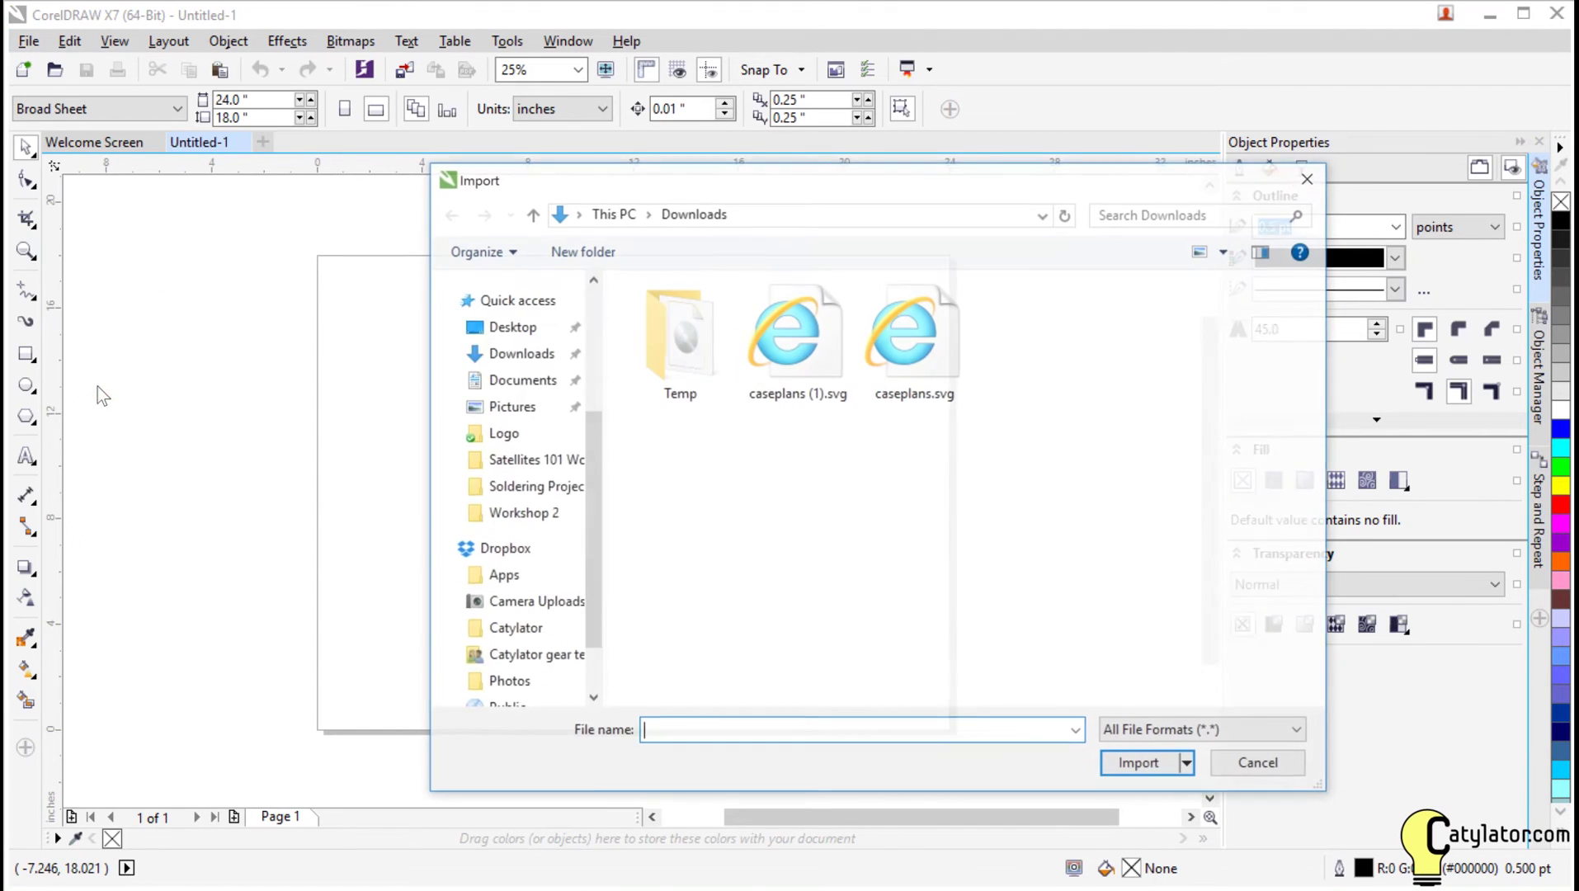
{"action": "left_click", "coordinate": [813, 346]}
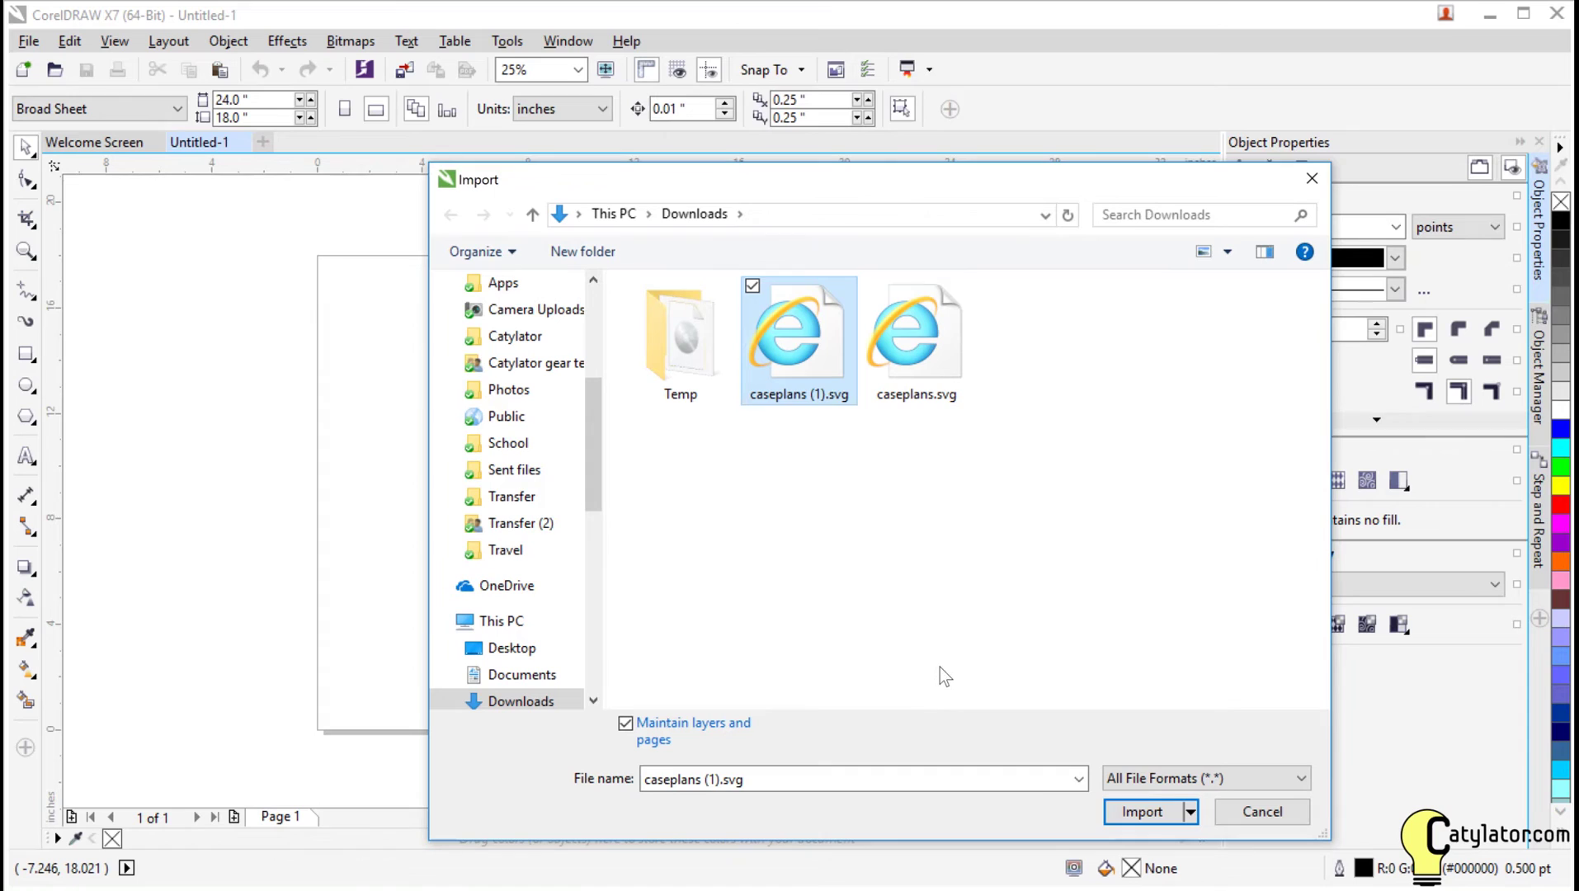
{"action": "left_click", "coordinate": [1142, 812]}
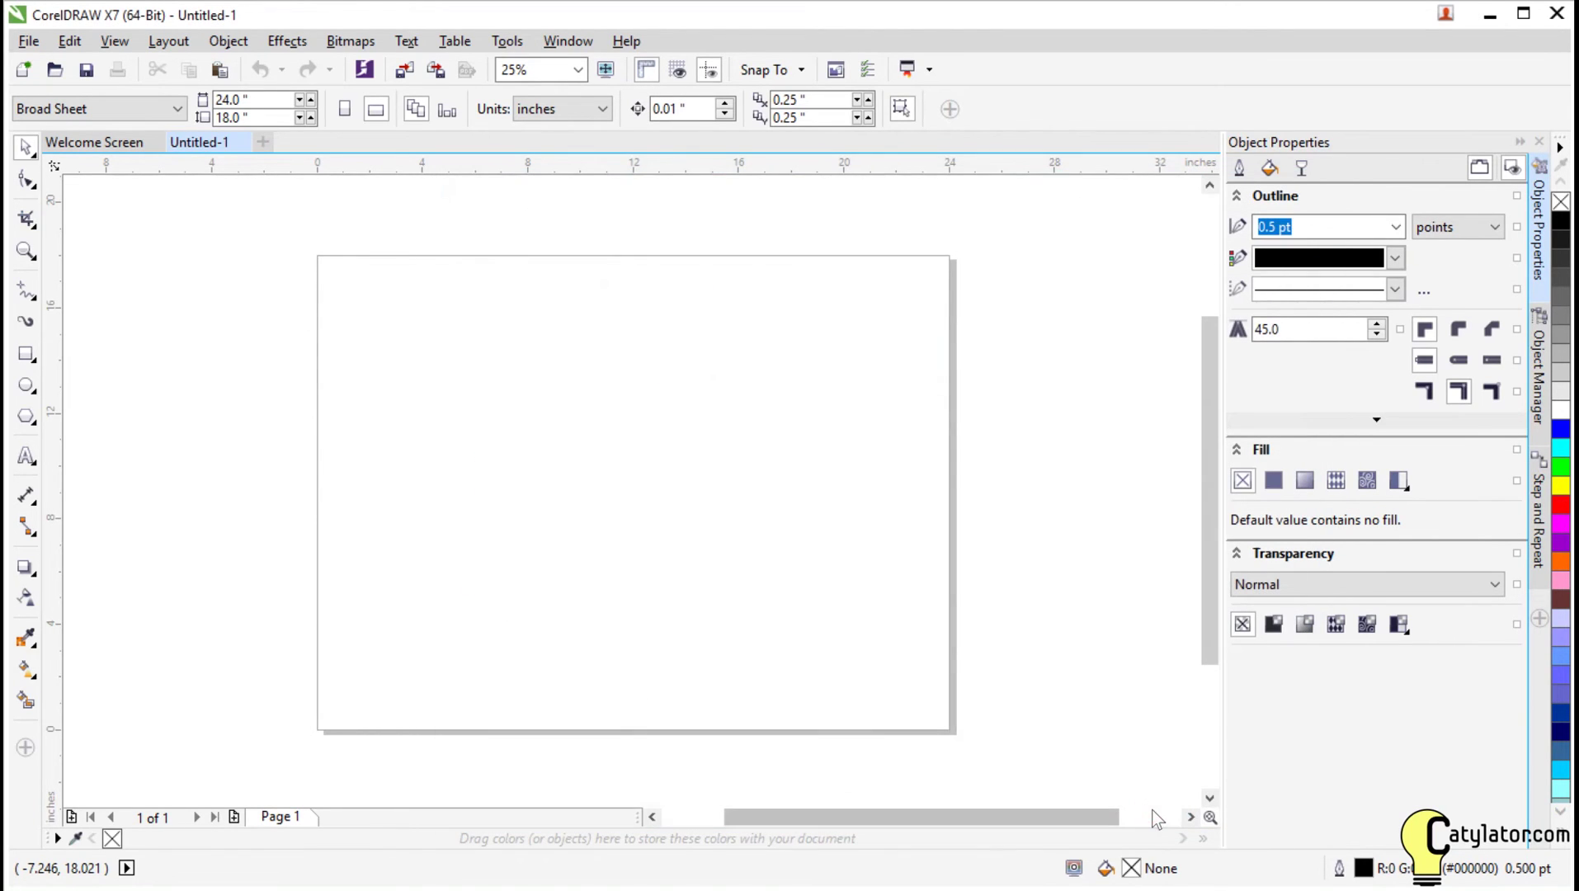
{"action": "left_click", "coordinate": [394, 317]}
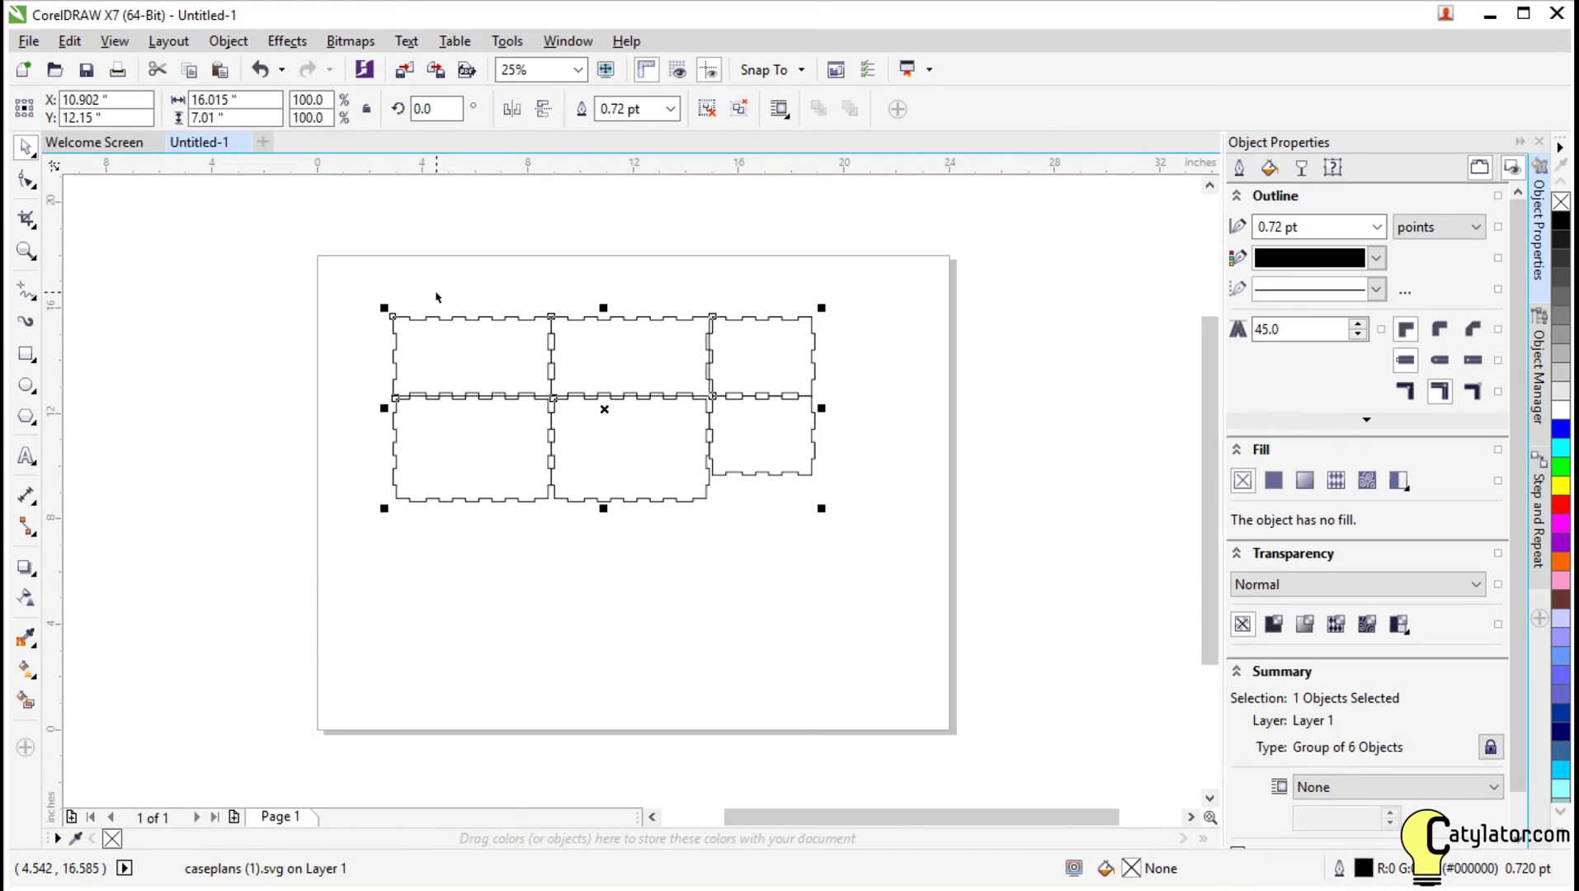
{"action": "scroll", "coordinate": [436, 297], "scroll_direction": "up", "scroll_amount": 1}
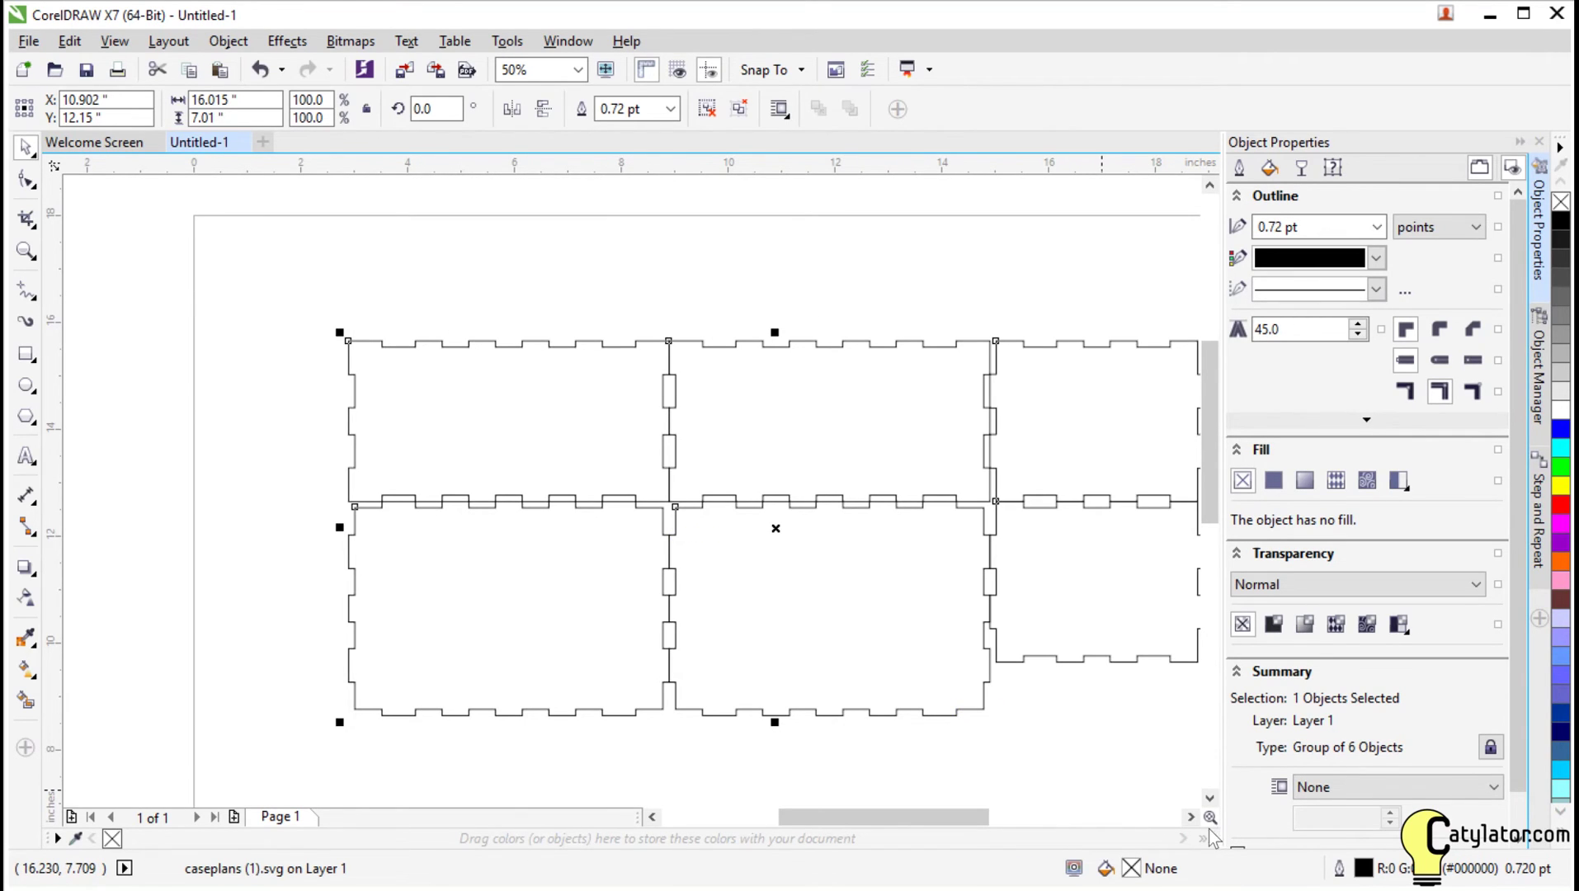
Ungroup the imported caseplans group from the Object Manager into separate panel curves
{"action": "left_click", "coordinate": [1190, 817]}
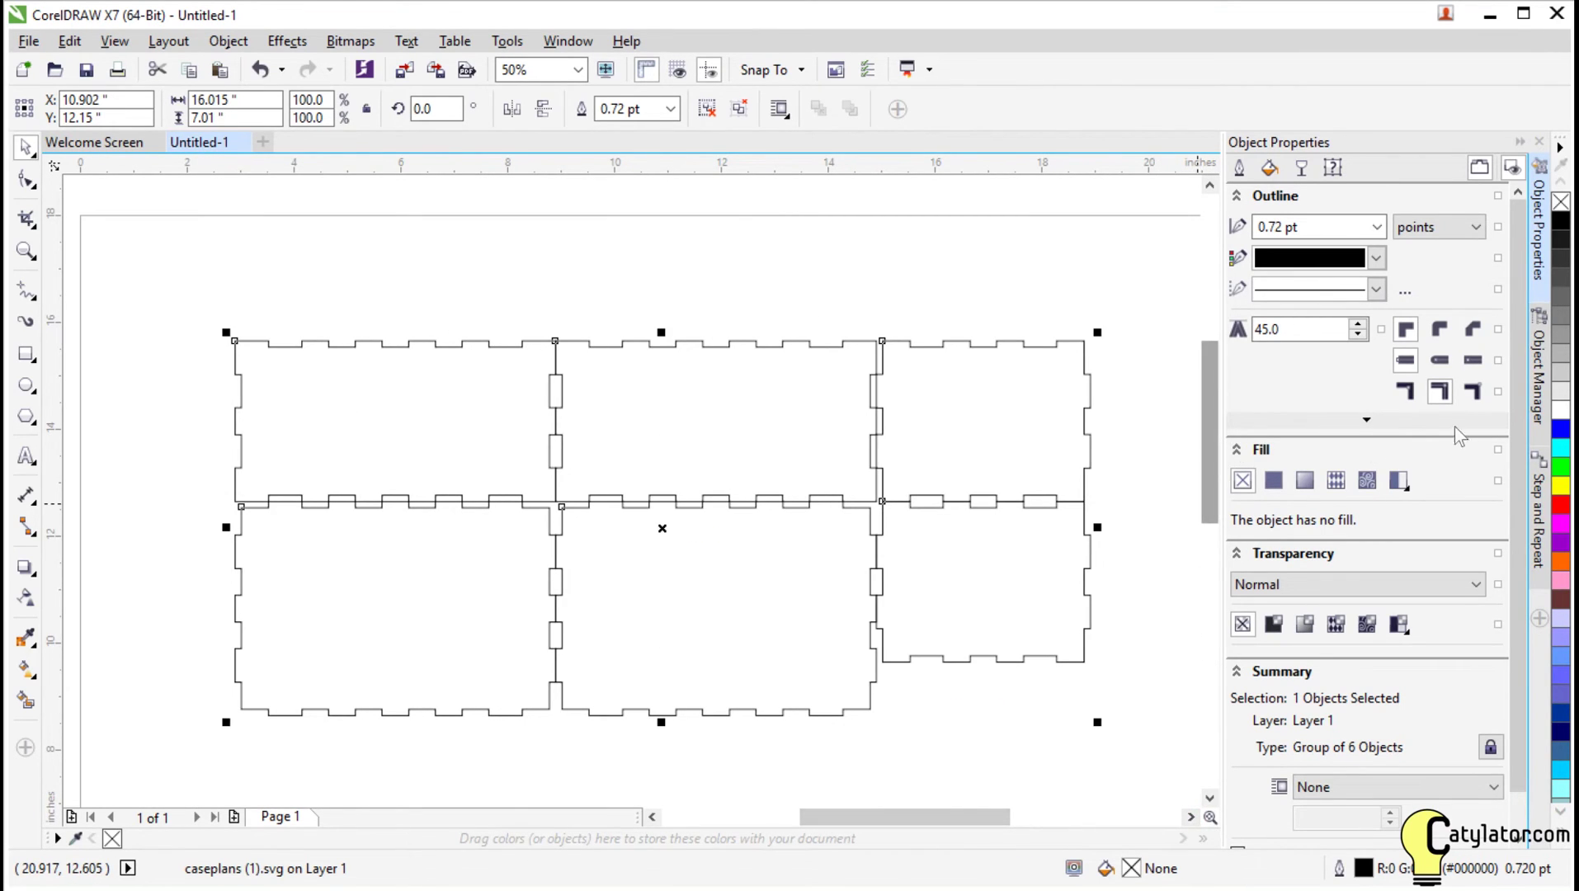
{"action": "left_click", "coordinate": [1539, 382]}
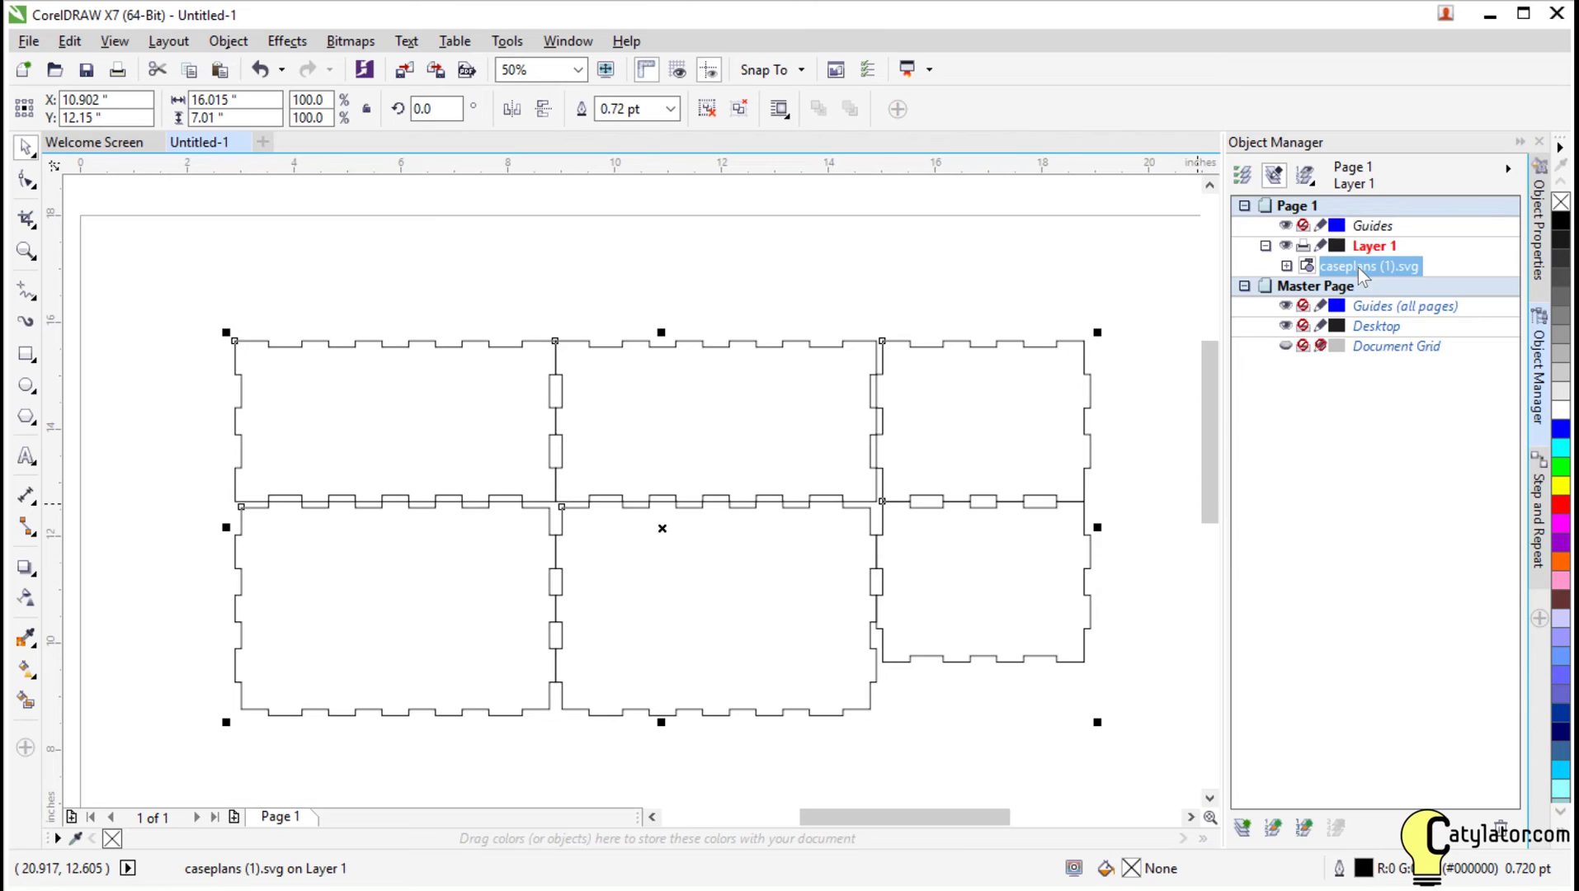
{"action": "right_click", "coordinate": [1358, 268]}
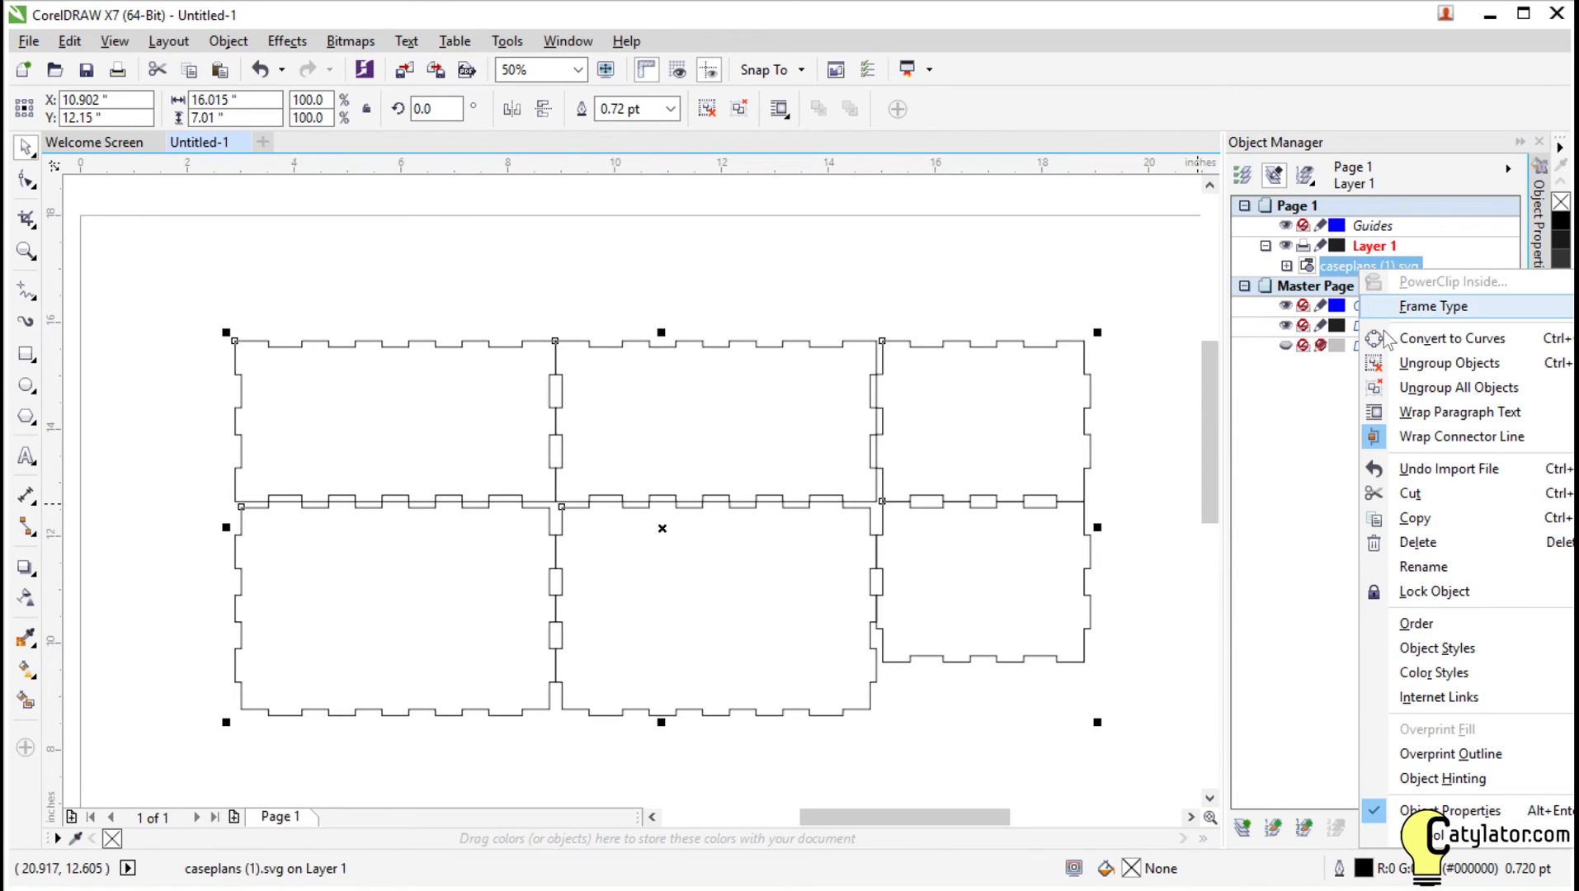
{"action": "left_click", "coordinate": [1407, 371]}
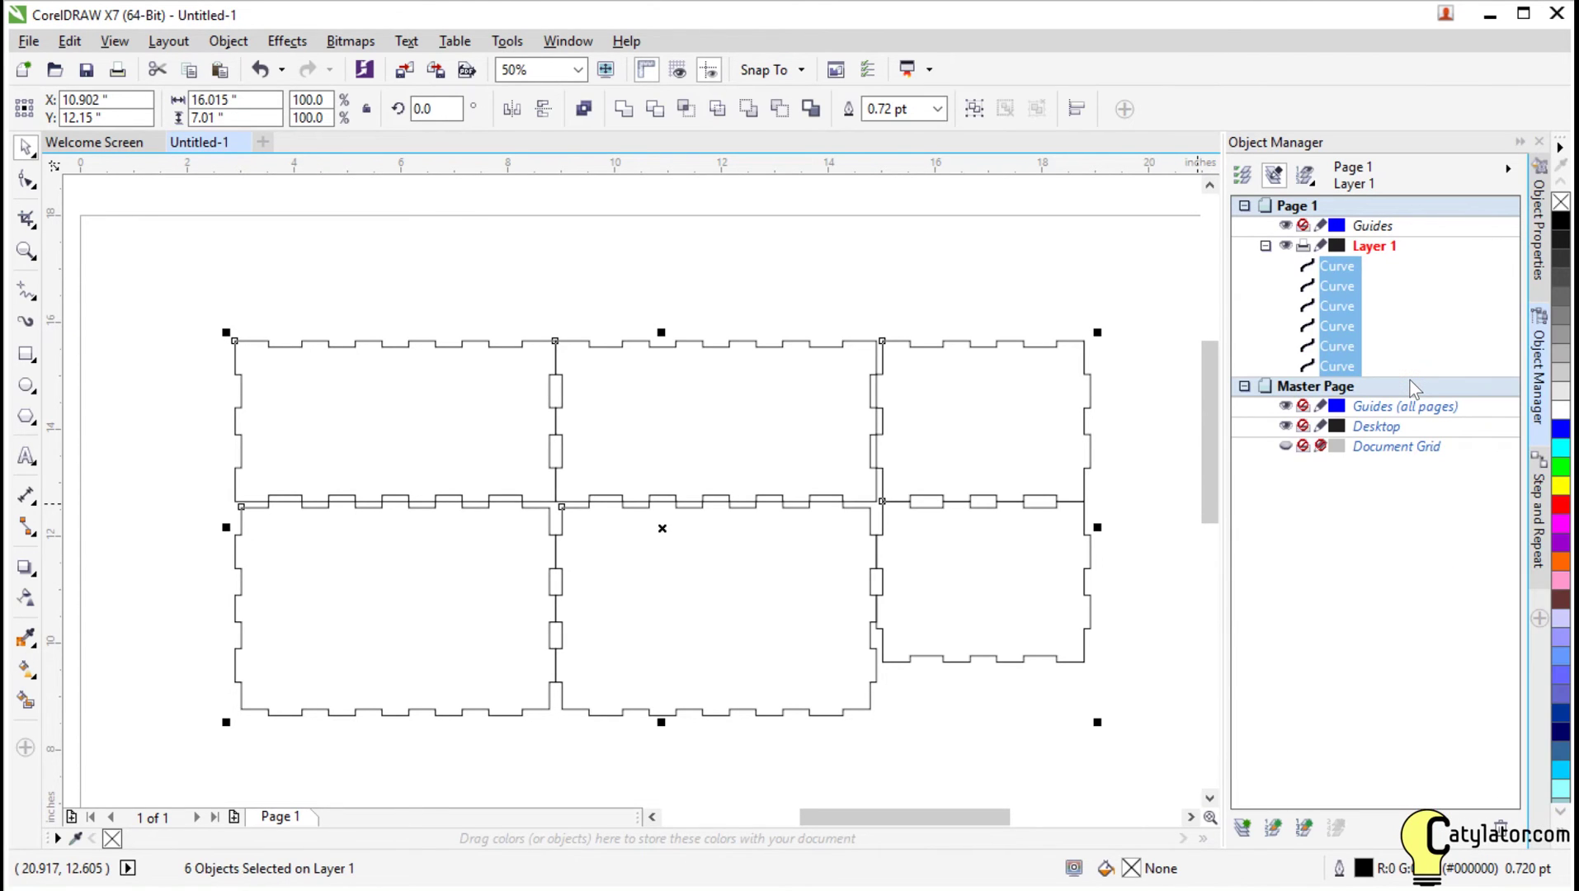
Marquee-select all six box panels together
{"action": "left_click", "coordinate": [1044, 387]}
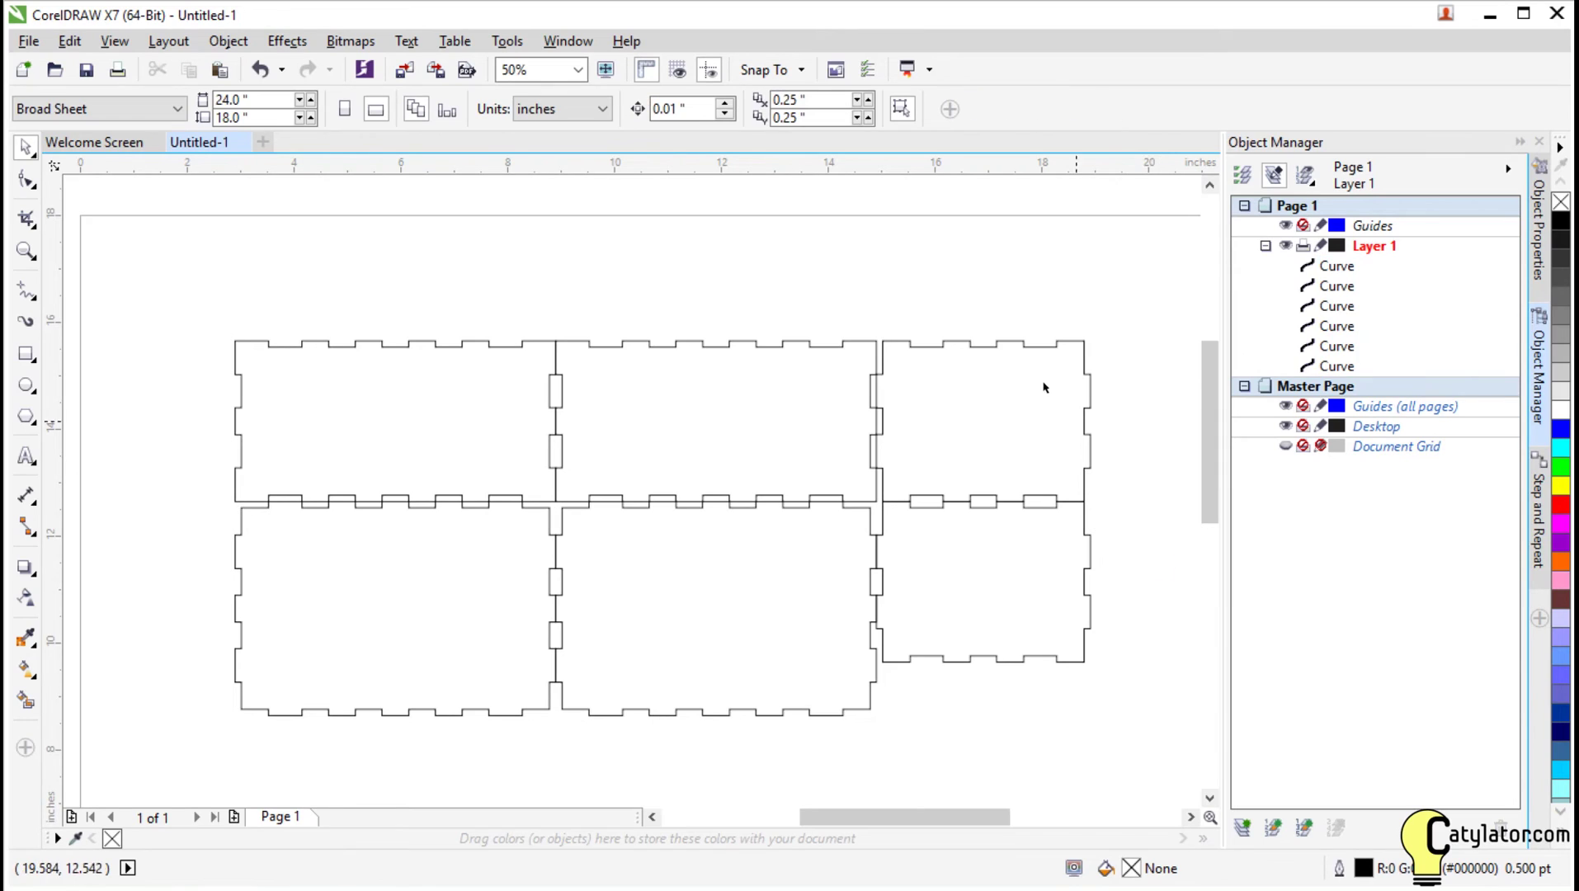
{"action": "left_click", "coordinate": [1057, 341]}
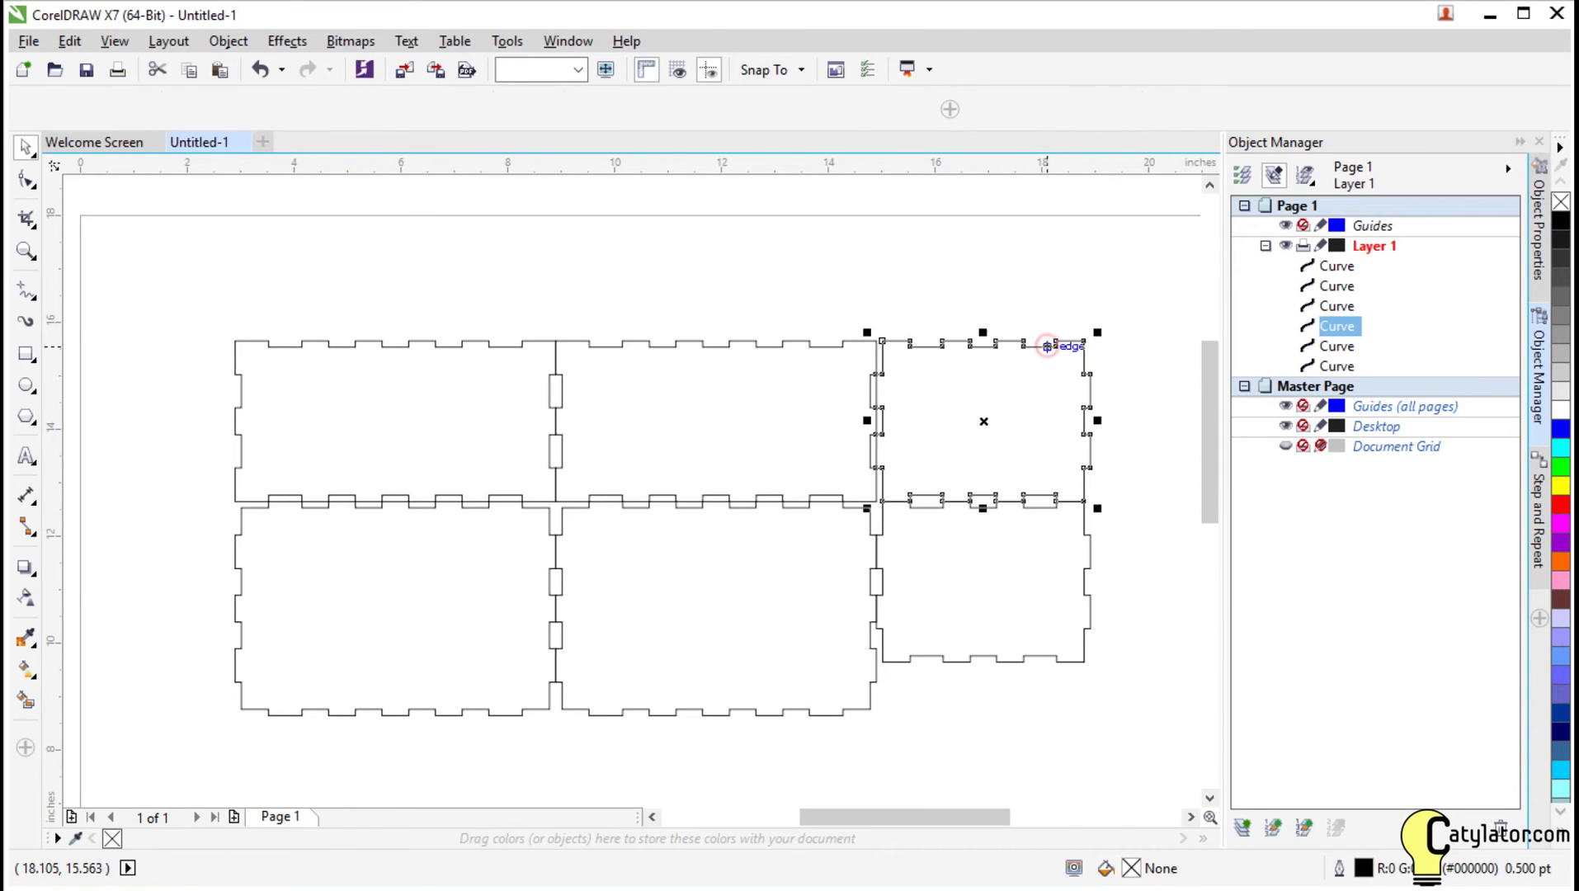
{"action": "left_click", "coordinate": [1129, 376]}
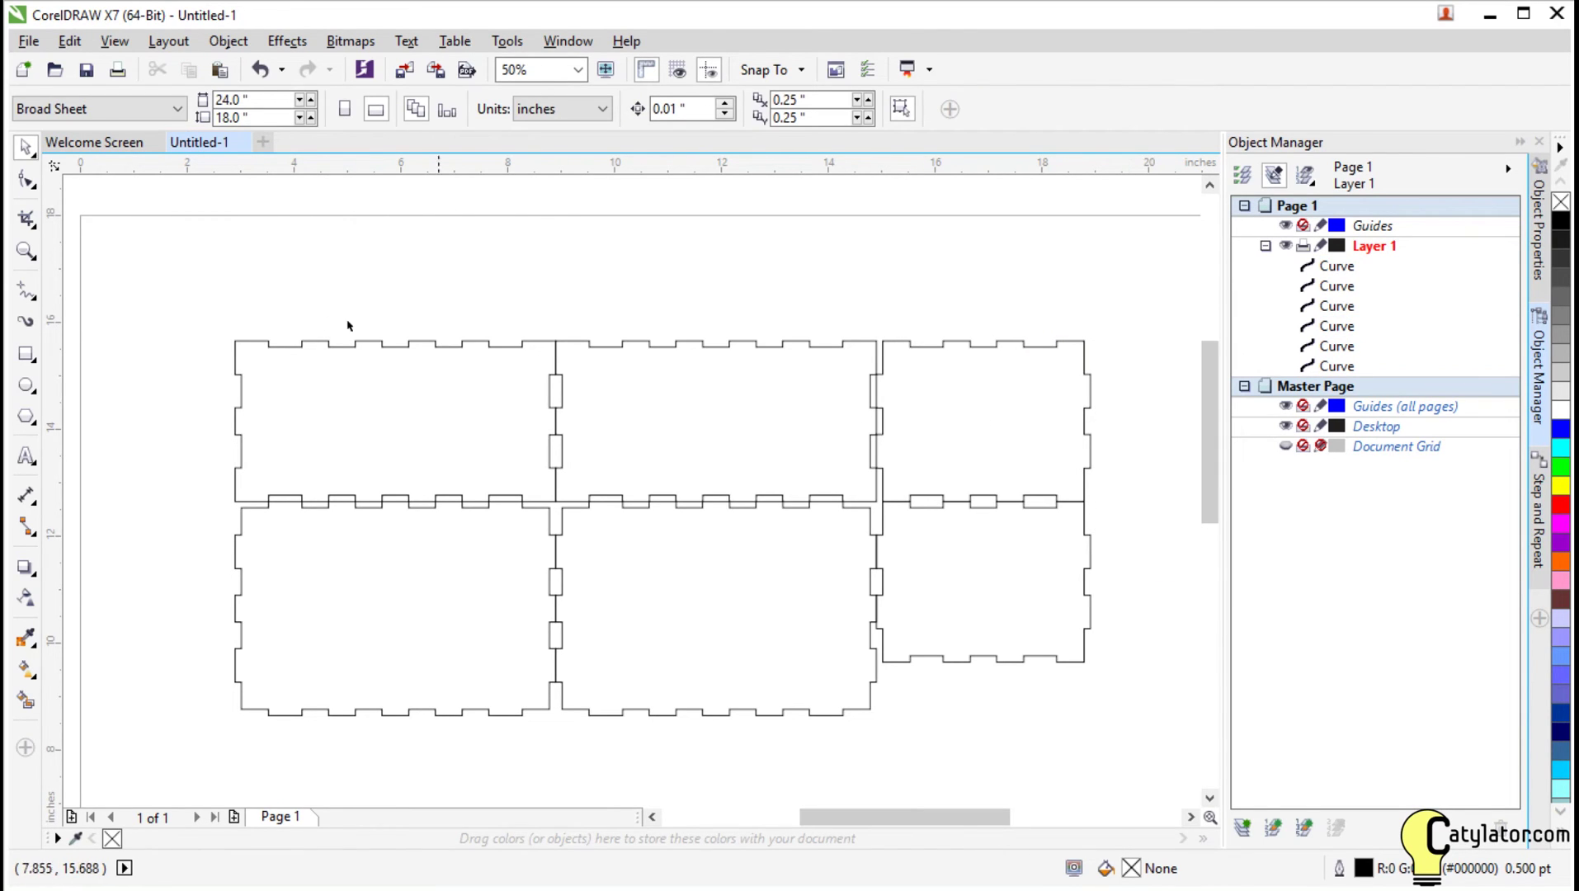
{"action": "left_click_drag", "start_coordinate": [181, 304], "coordinate": [1118, 756]}
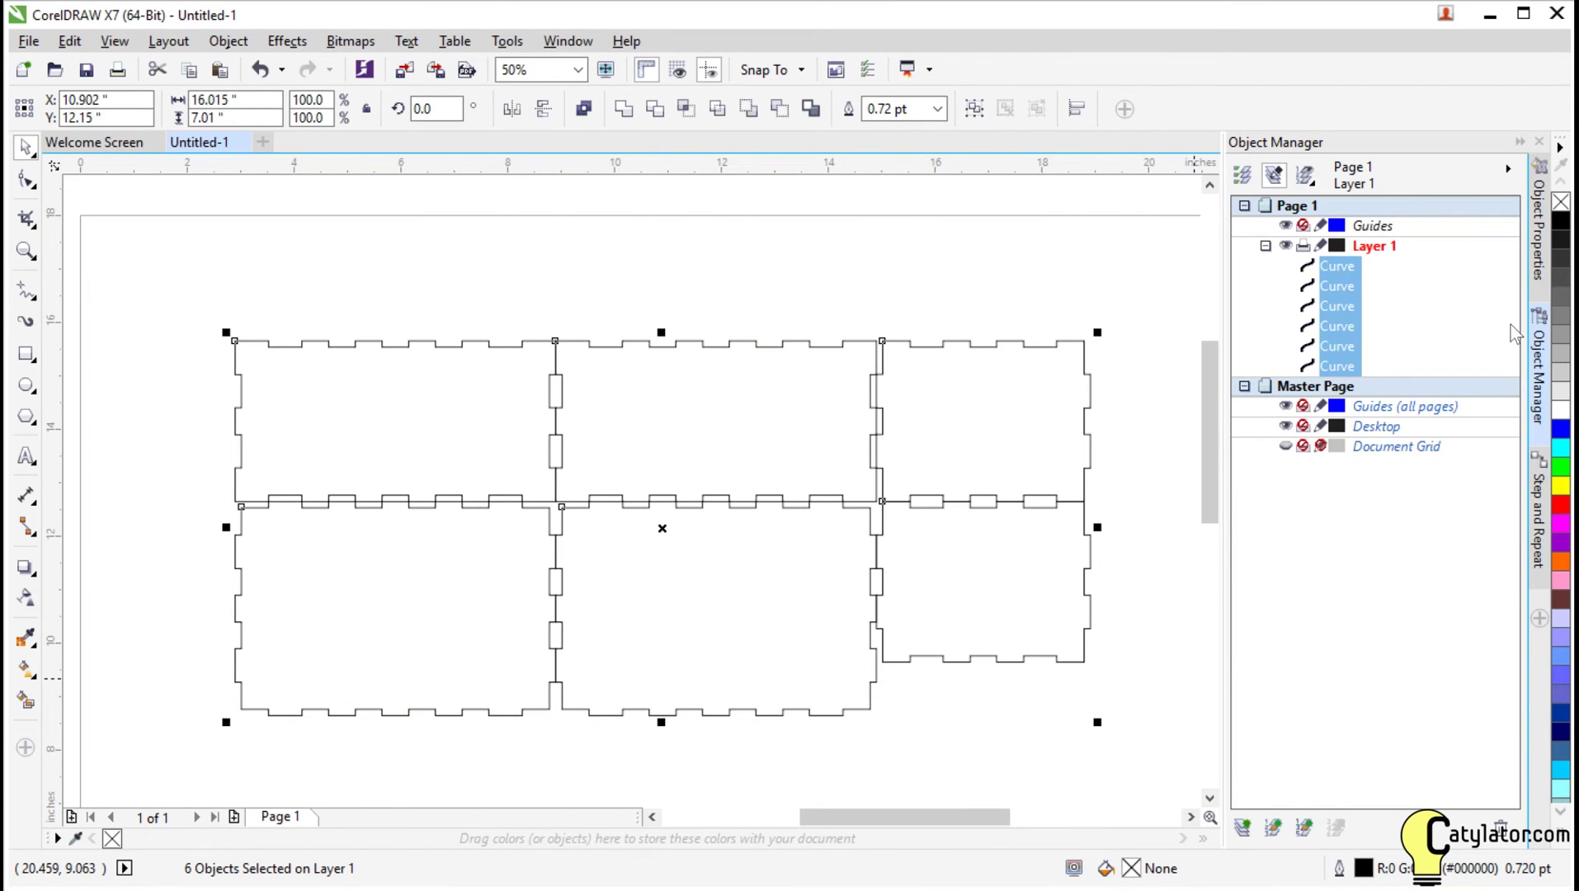
Set the selected panels' outline width to Hairline and outline colour to red in Object Properties
{"action": "left_click", "coordinate": [1540, 229]}
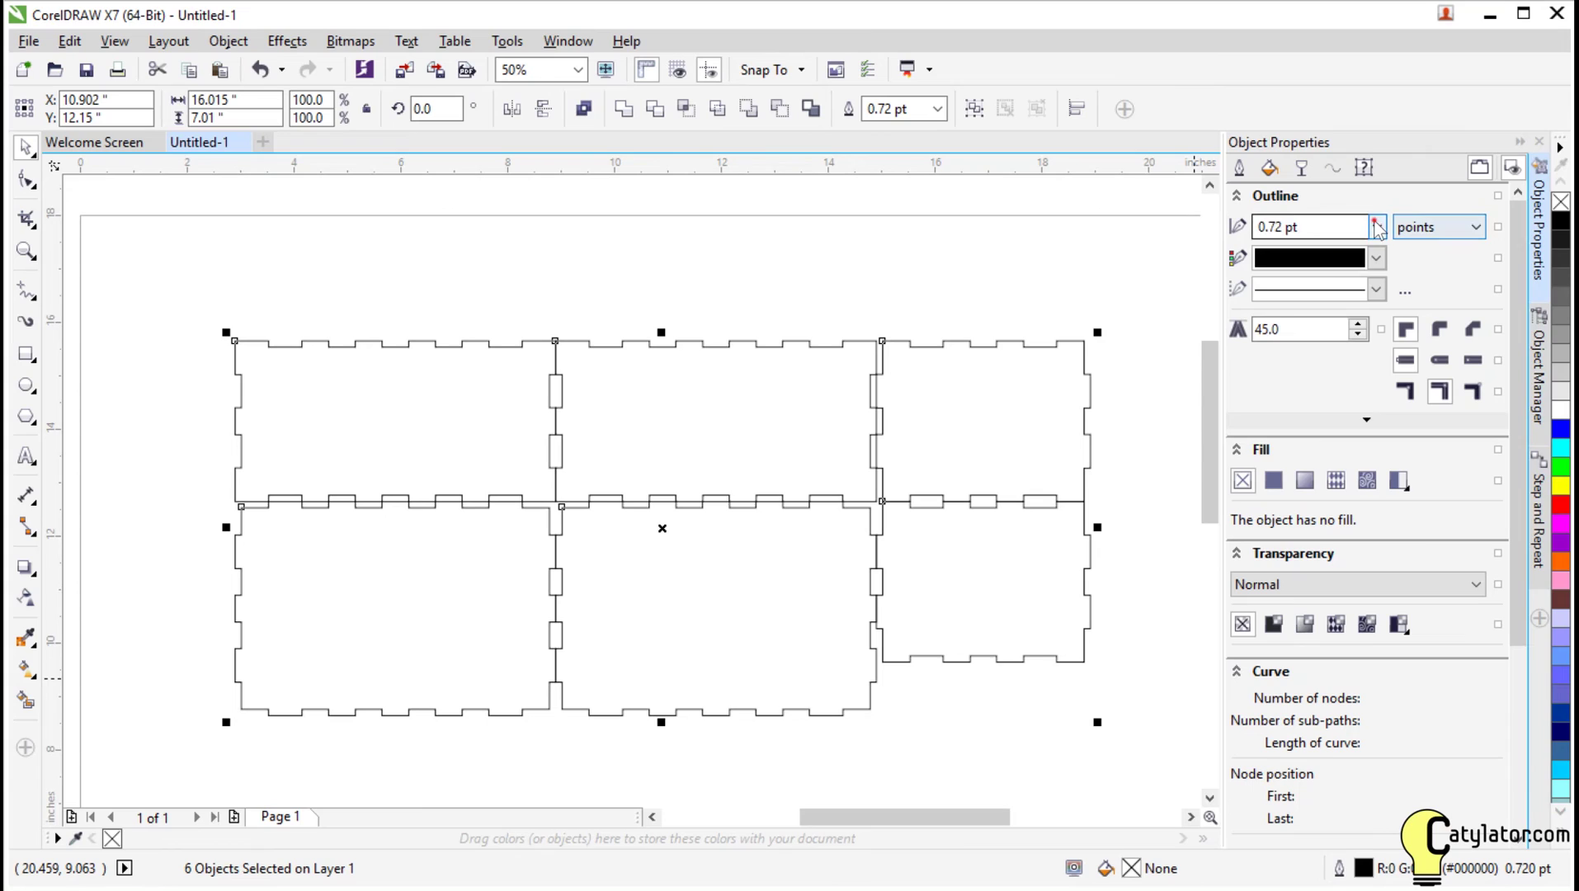
{"action": "left_click", "coordinate": [1377, 228]}
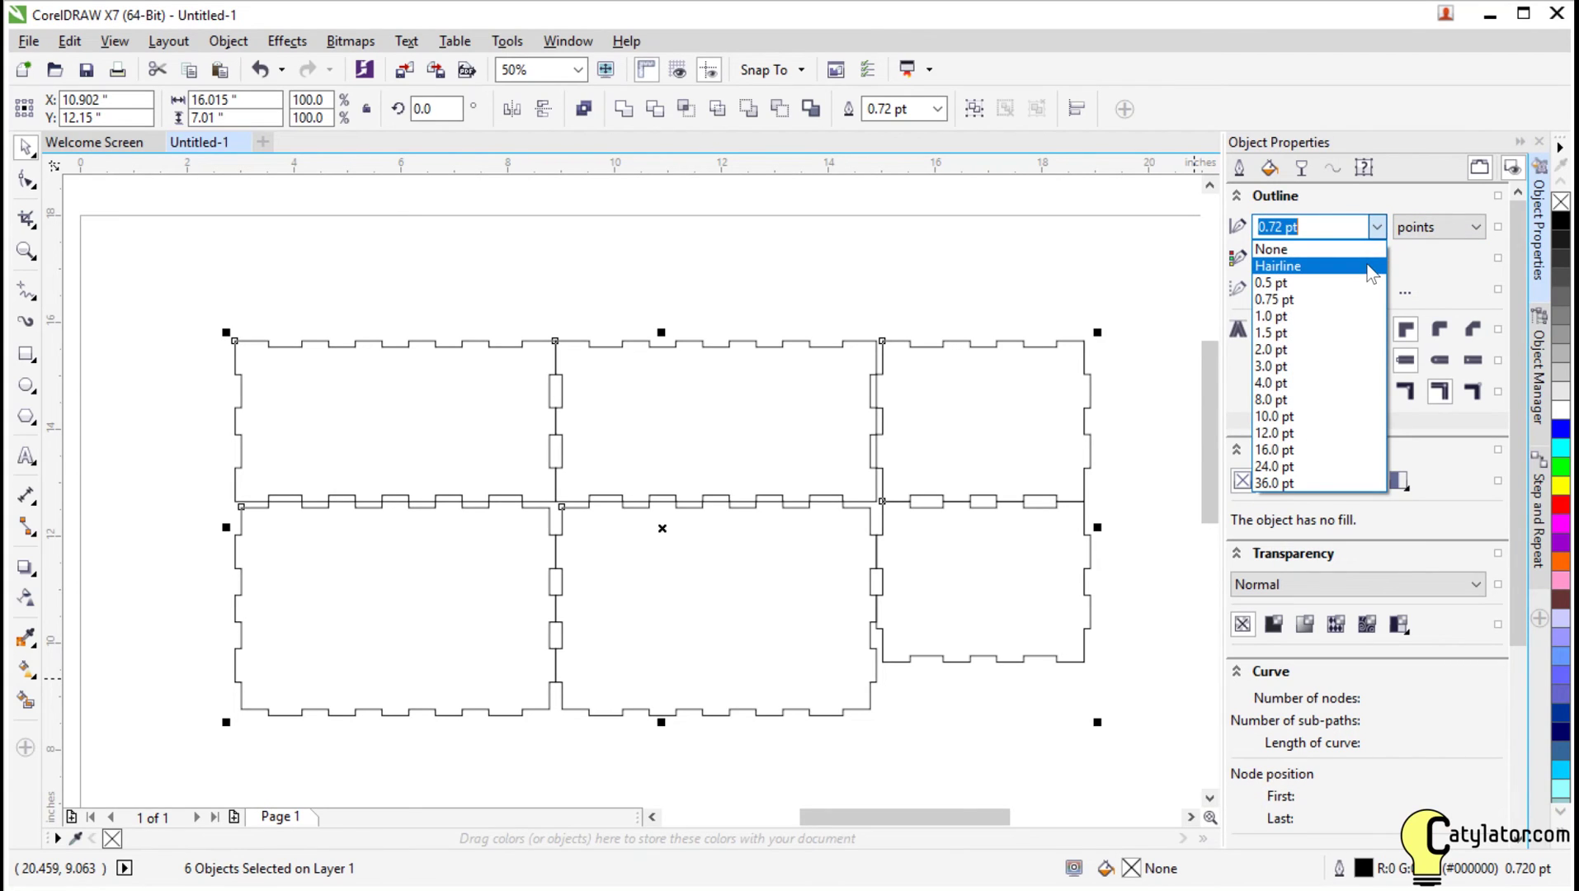
{"action": "left_click", "coordinate": [1368, 266]}
{"action": "left_click", "coordinate": [1376, 258]}
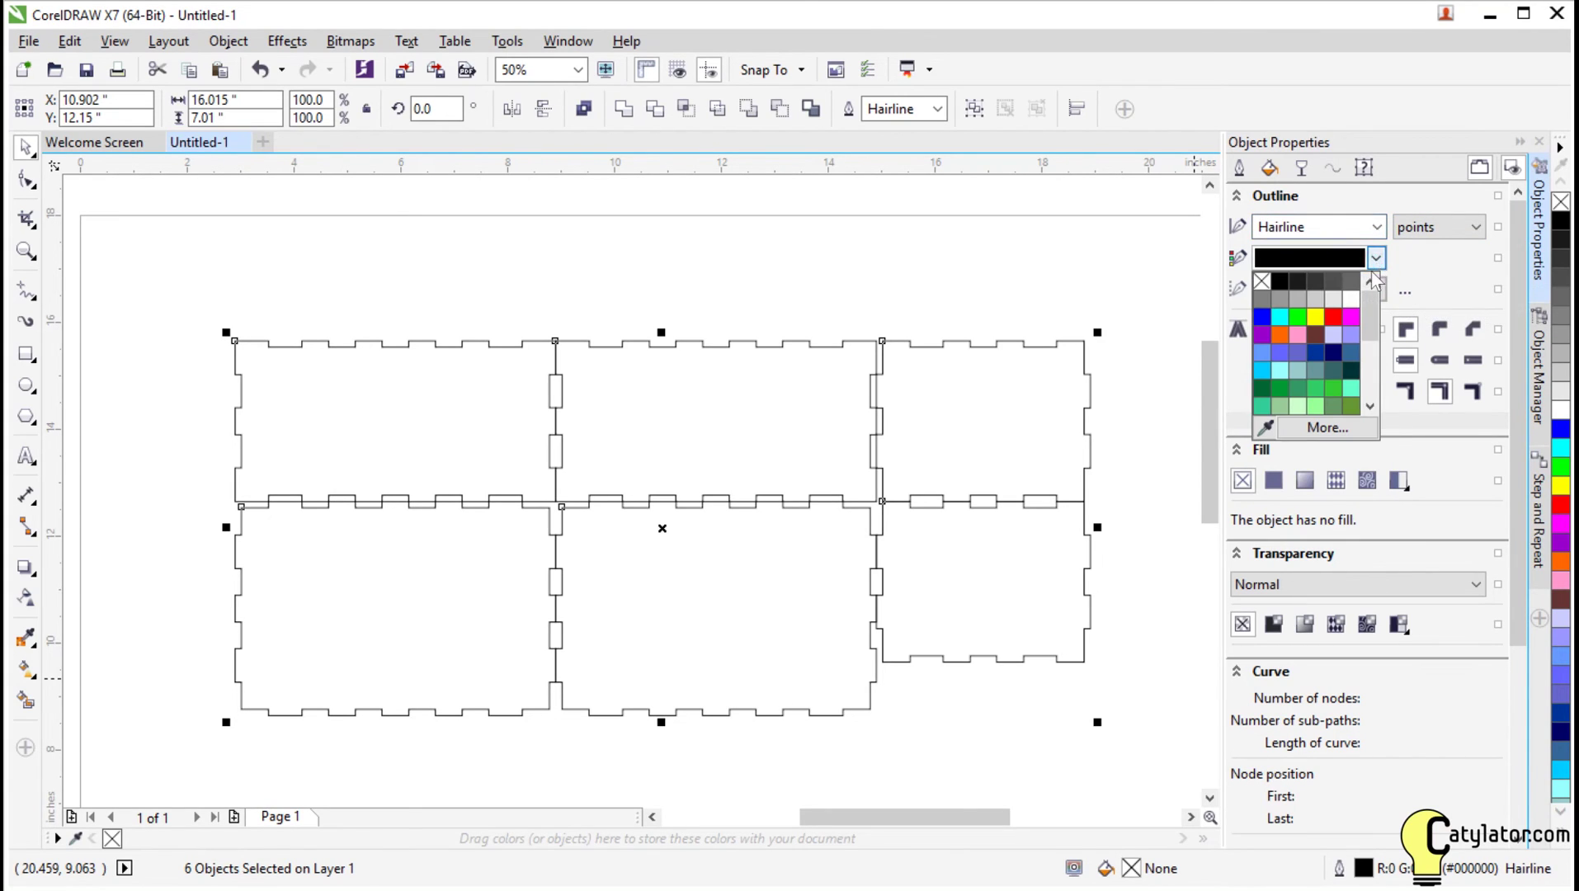
{"action": "left_click", "coordinate": [1334, 317]}
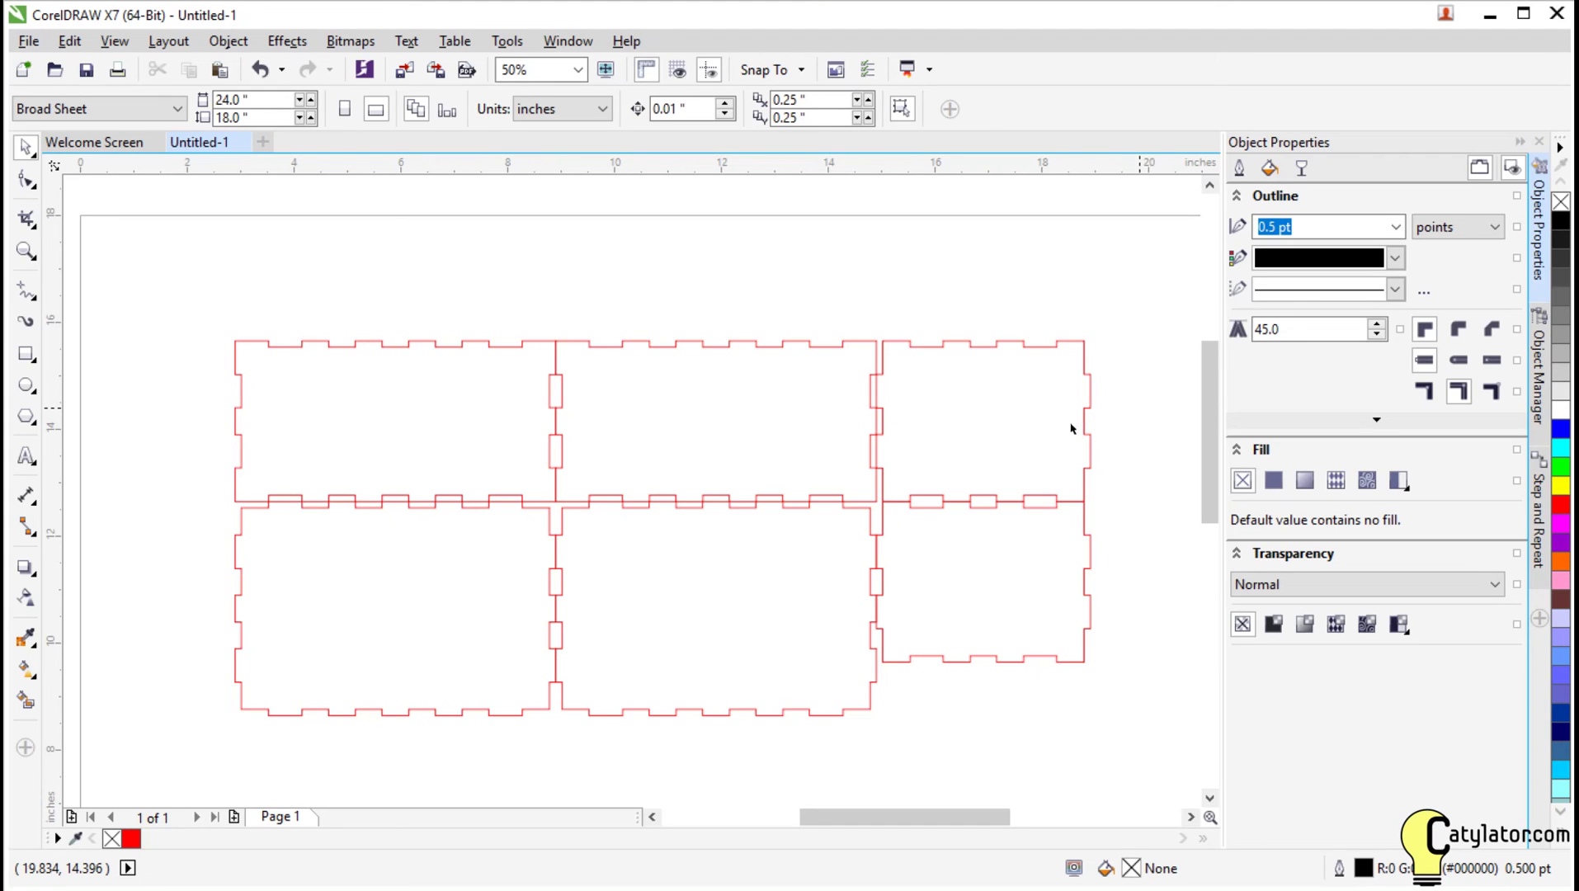
Label the top-left panel 'This is my box' and draw a rectangle in the lower-left panel
{"action": "left_click", "coordinate": [27, 457]}
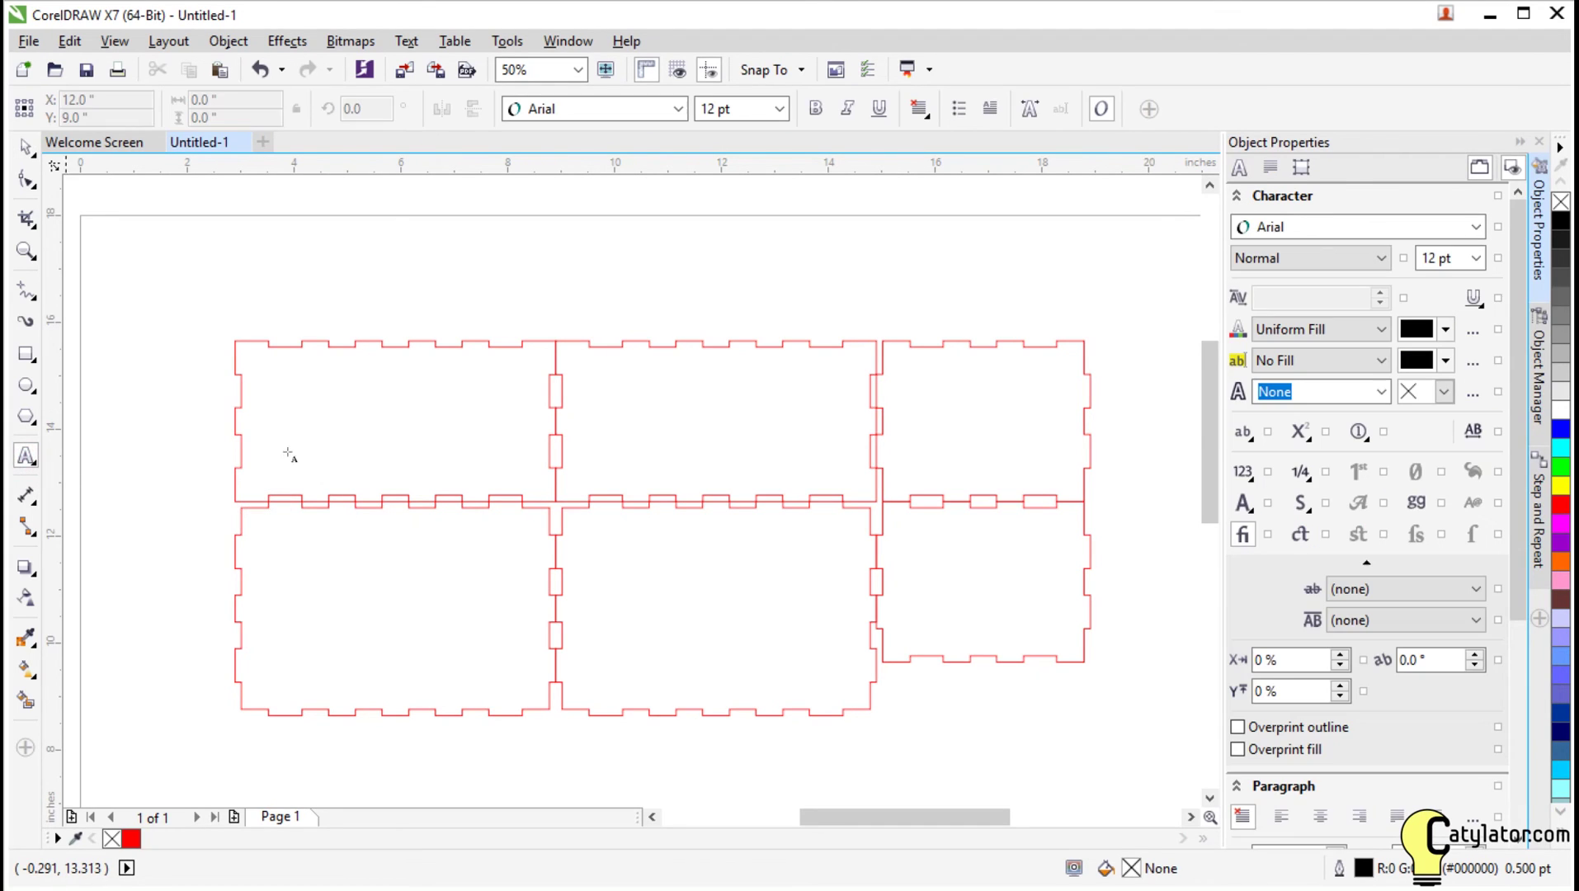
{"action": "left_click", "coordinate": [306, 430]}
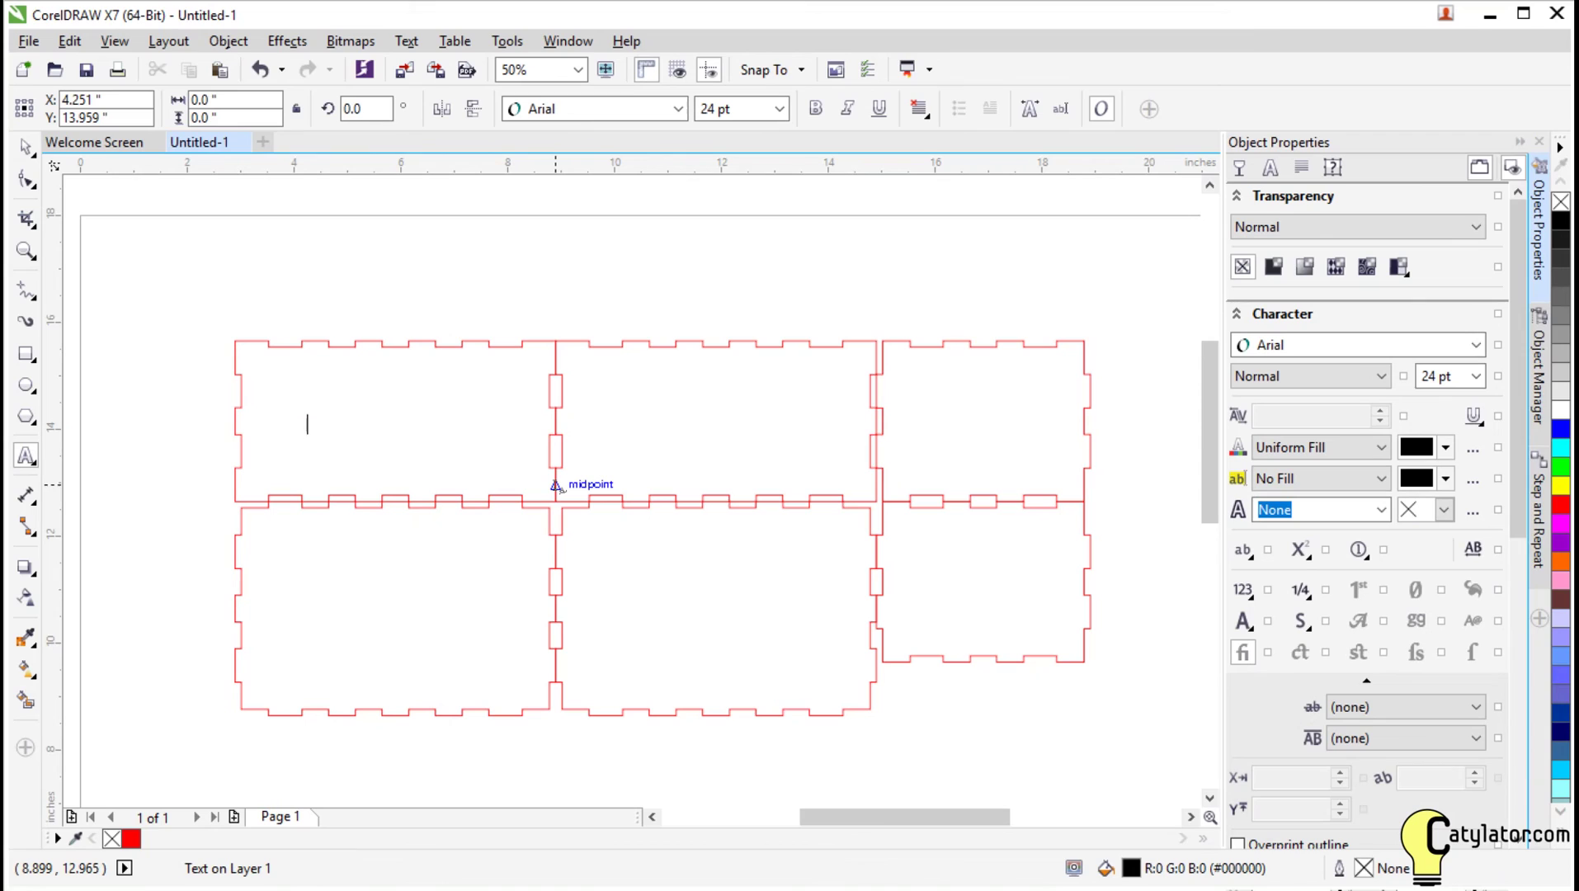
{"action": "type", "text": "This "}
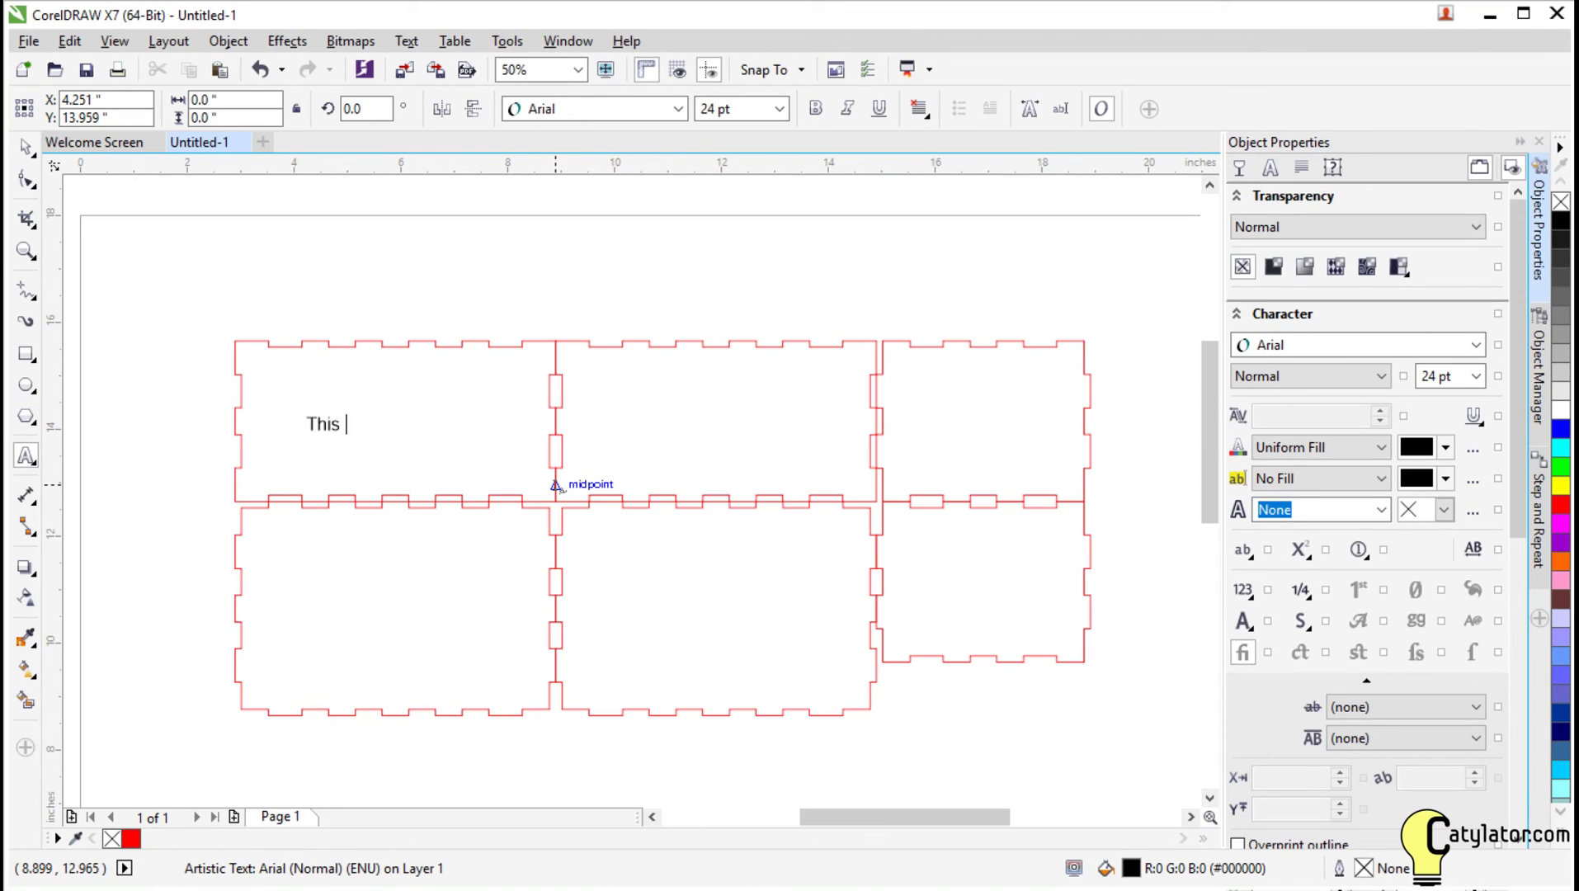
{"action": "type", "text": "is my box"}
{"action": "key", "text": "Escape"}
{"action": "left_click", "coordinate": [26, 355]}
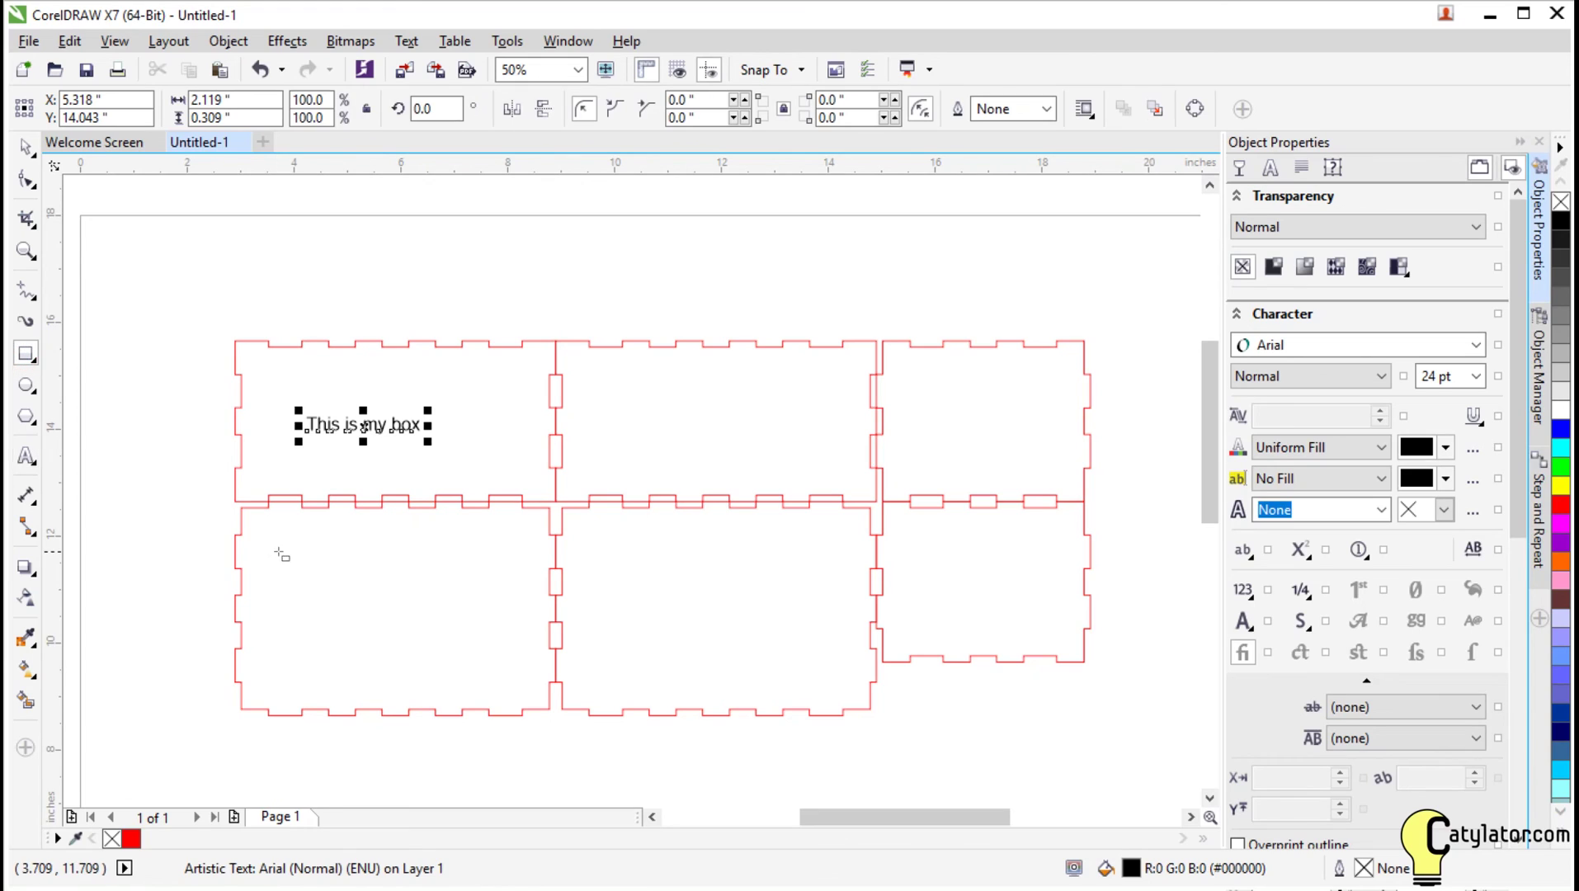
{"action": "left_click_drag", "start_coordinate": [279, 552], "coordinate": [518, 671]}
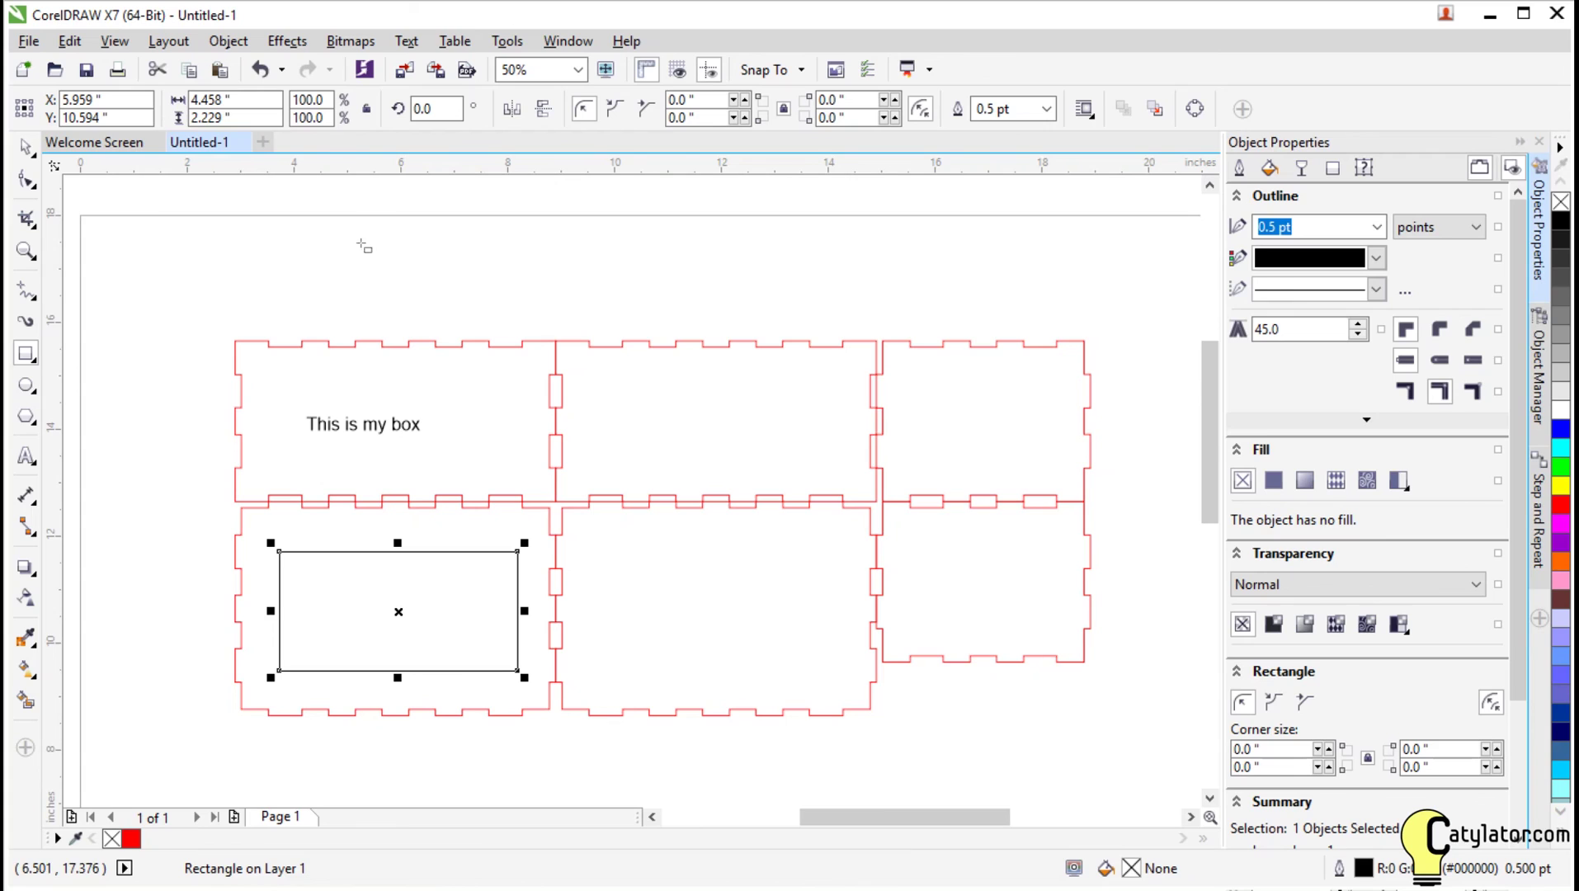
Open the File menu to save the box design under a new name
{"action": "left_click", "coordinate": [28, 40]}
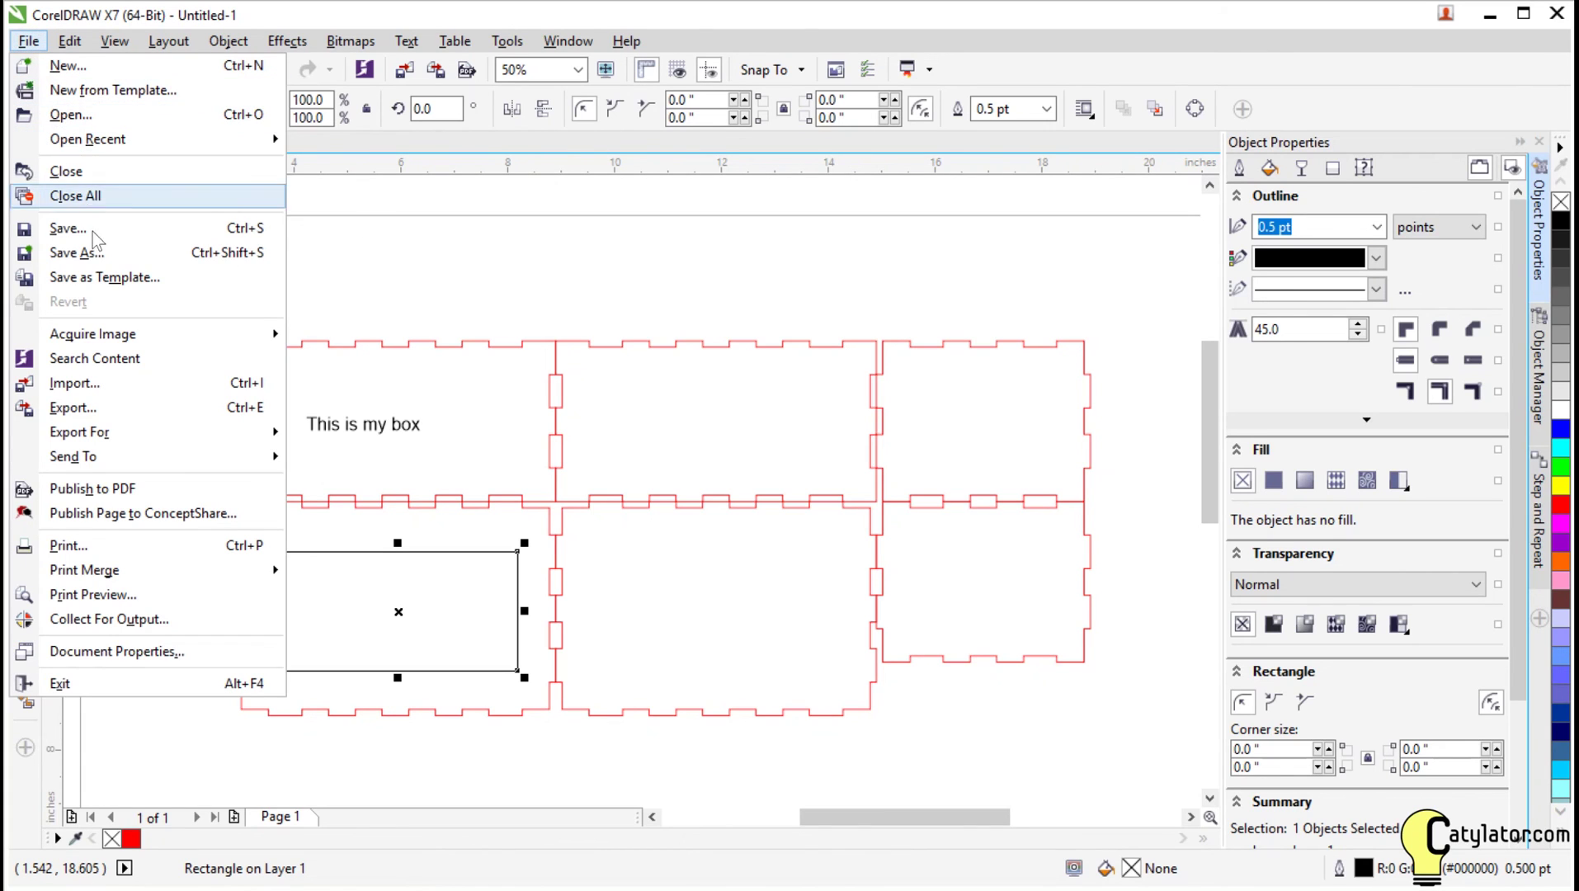